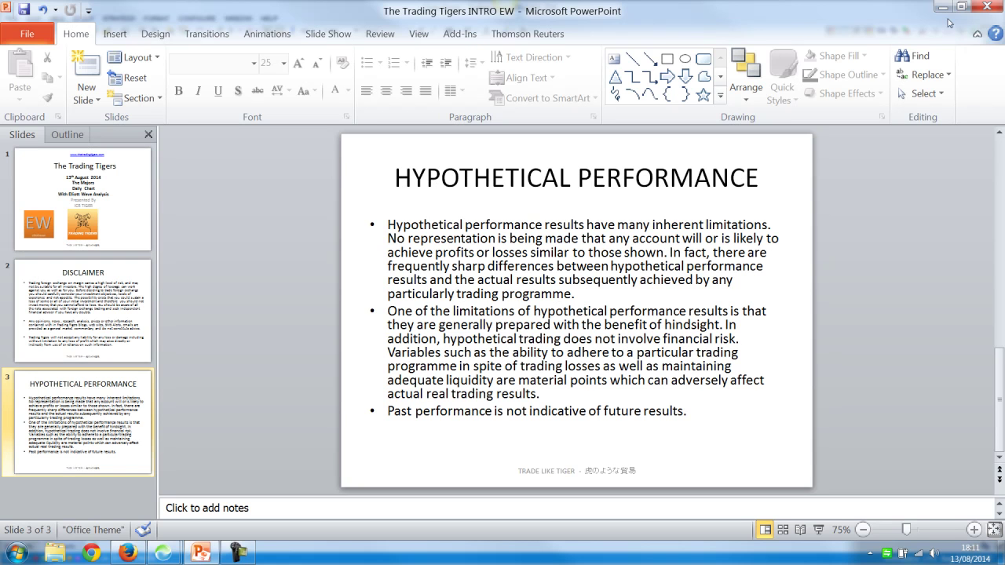
Switch from PowerPoint to MotiveWave and trace the EUR/USD daily Primary Analysis wave count back to the July 2012 low.
click(942, 8)
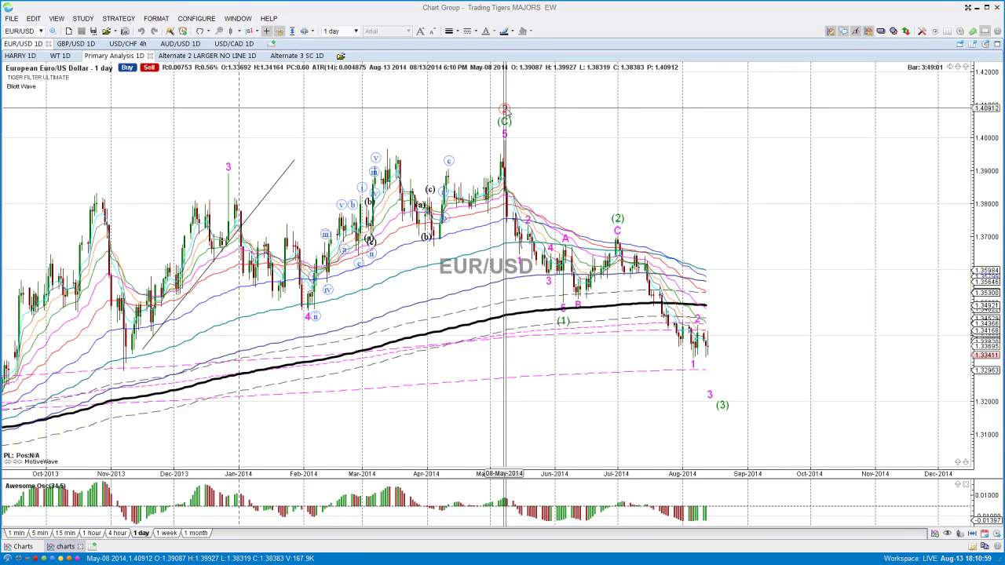
drag(344, 451, 386, 437)
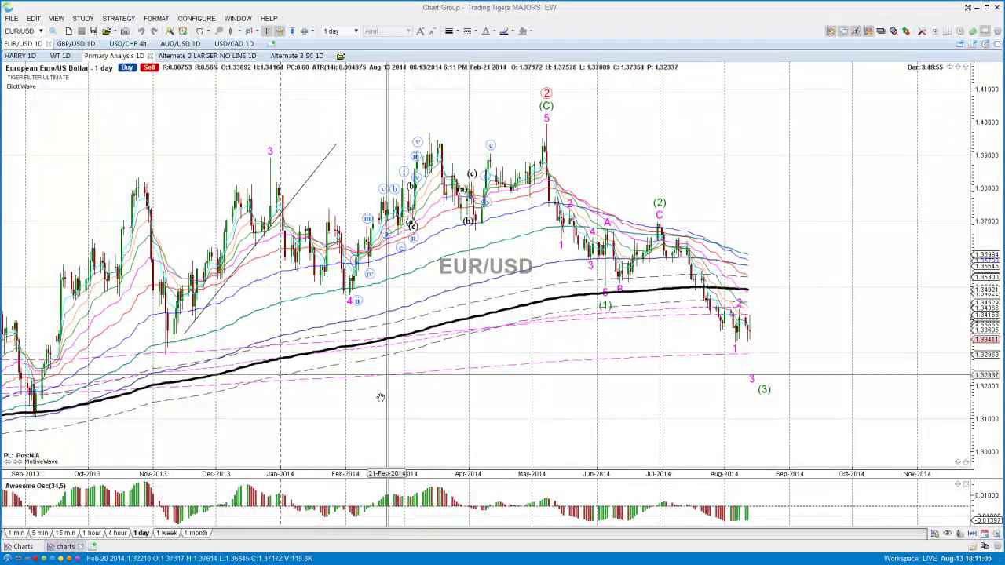
drag(362, 474, 380, 474)
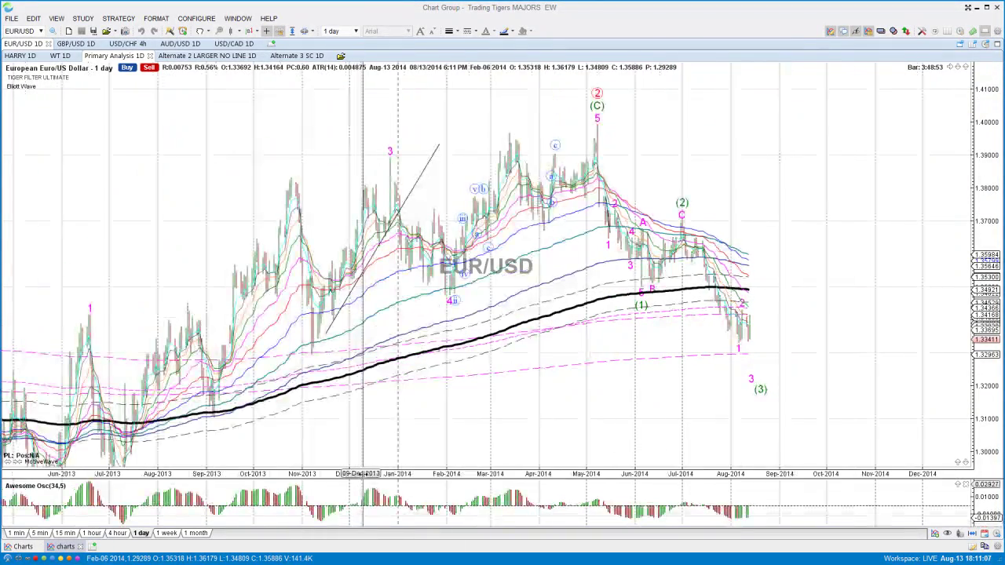
drag(513, 433, 643, 264)
drag(480, 356, 643, 280)
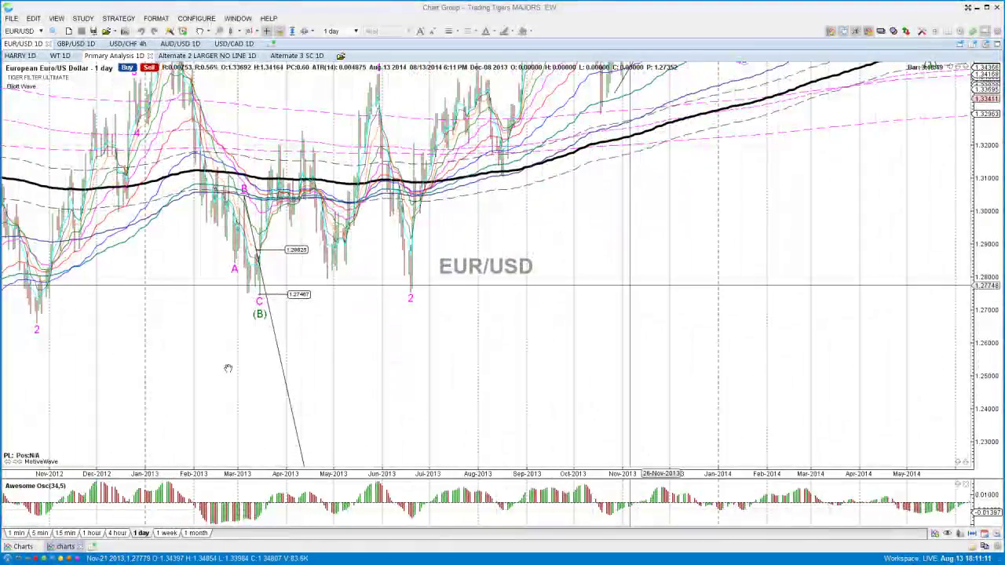
drag(229, 374, 364, 225)
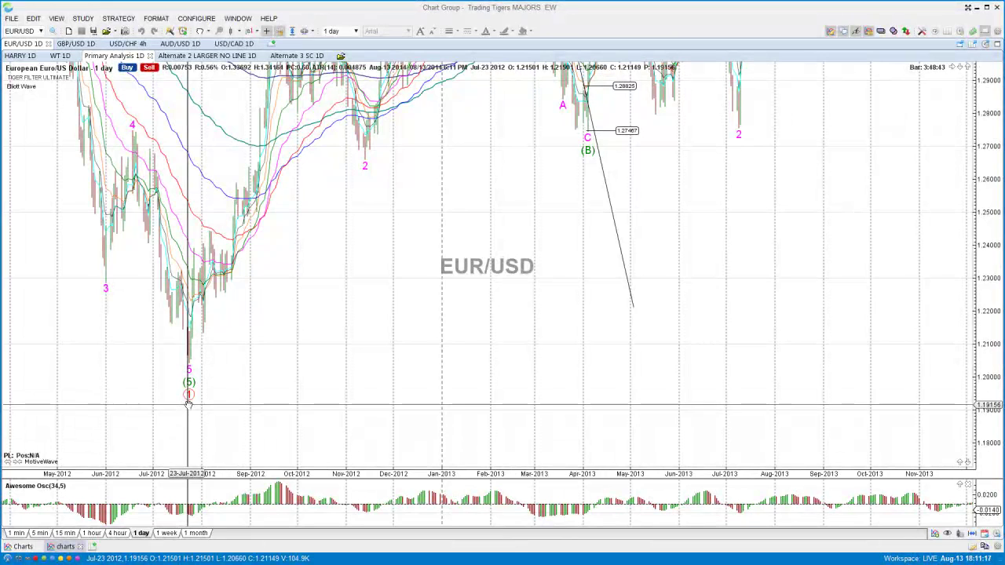
Examine the EUR/USD daily Primary Analysis count from the May 2014 high through the projected wave (3).
drag(643, 330, 208, 461)
drag(592, 292, 304, 480)
drag(681, 210, 687, 293)
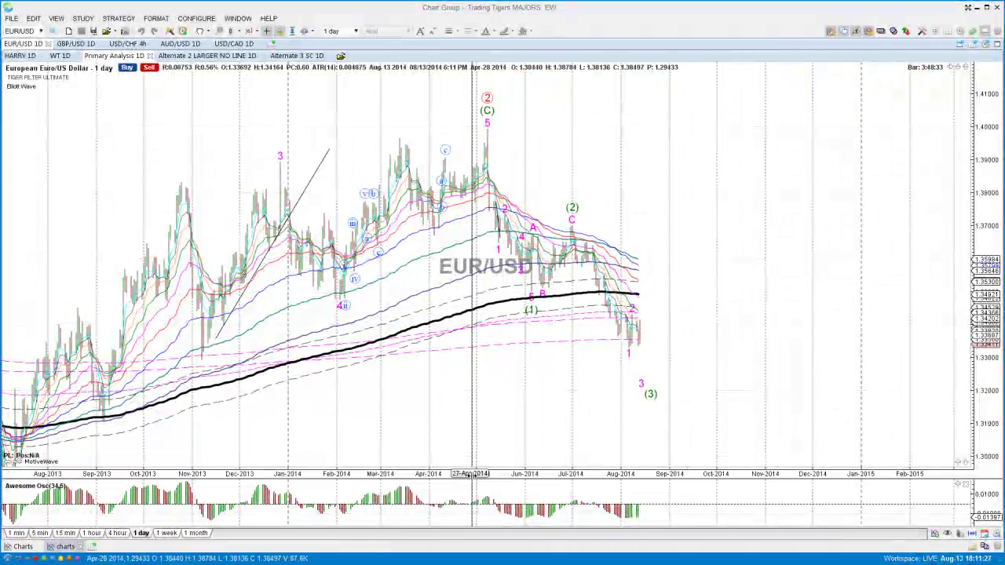
drag(471, 475, 466, 475)
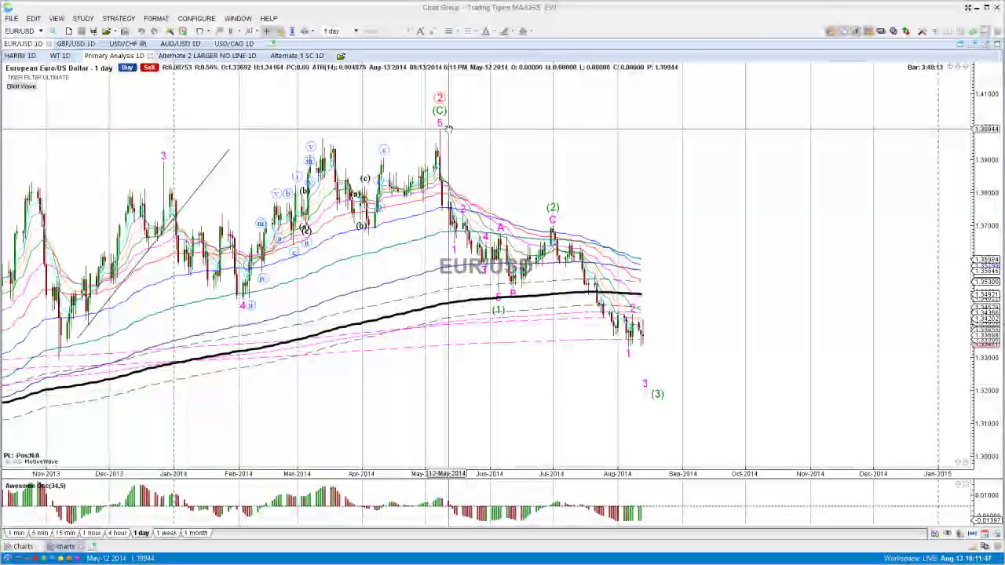
drag(723, 221, 663, 214)
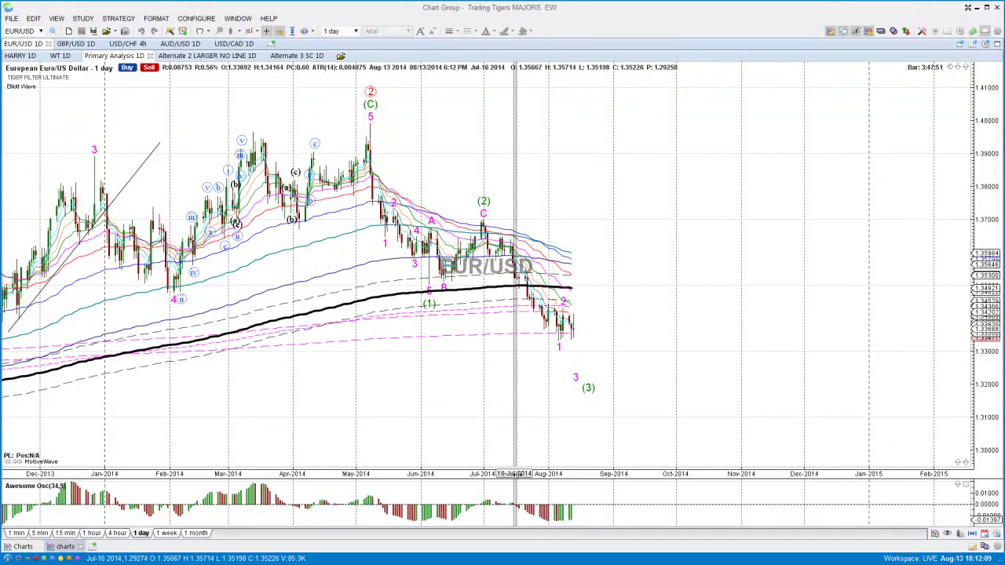
scroll(537, 383, up, 5)
drag(544, 378, 553, 372)
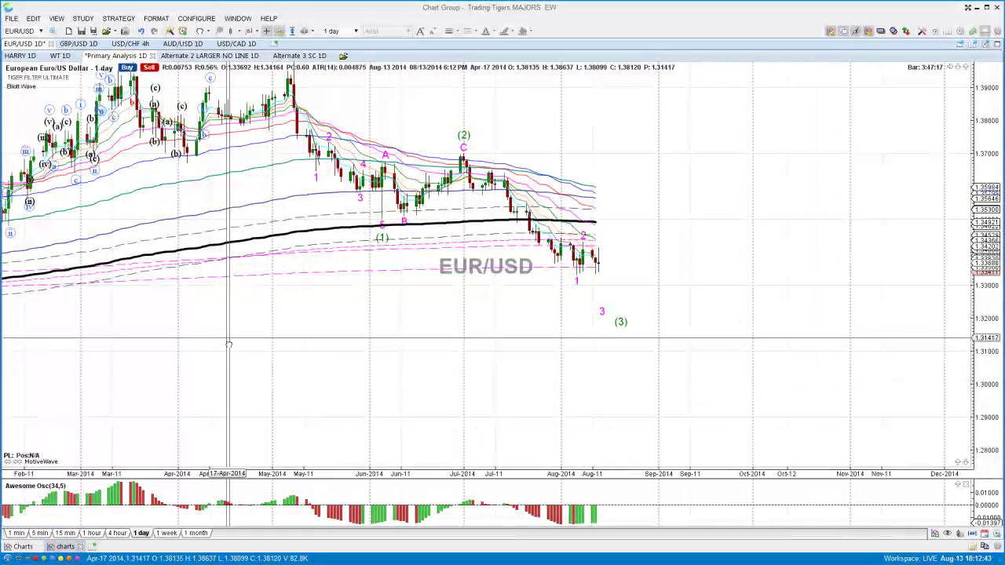
drag(228, 340, 229, 359)
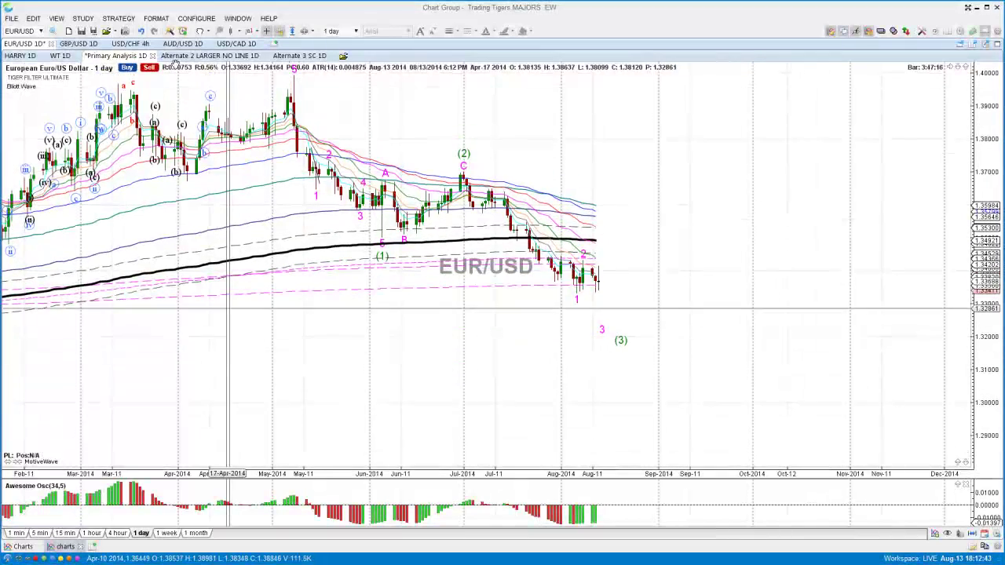
Open the EUR/USD Alternate 3 SC analysis and follow the triangle's lower trendline back to wave (D) on the daily chart.
click(292, 57)
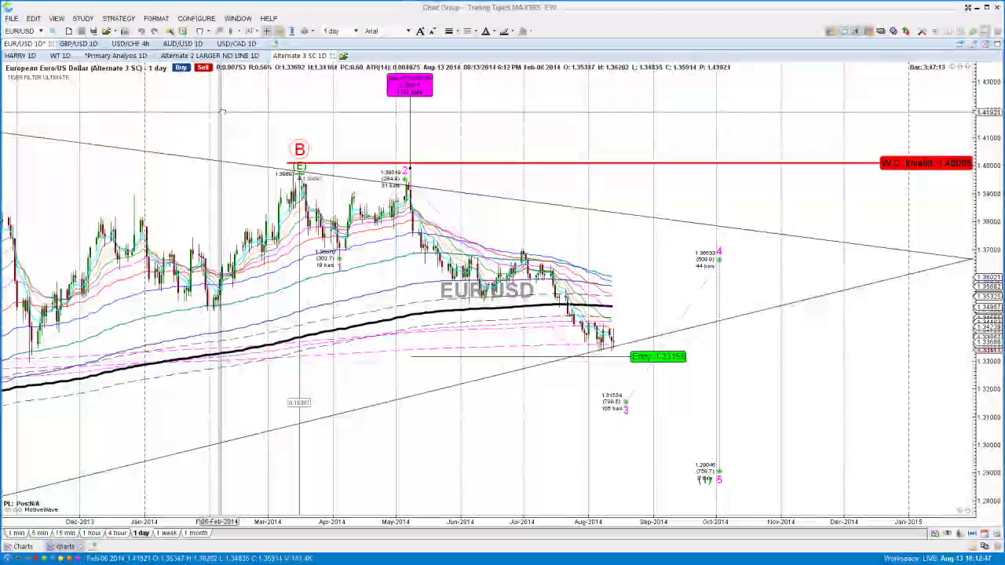
drag(168, 111, 344, 137)
mouse_move(294, 489)
mouse_down()
mouse_move(423, 422)
mouse_move(310, 470)
mouse_up()
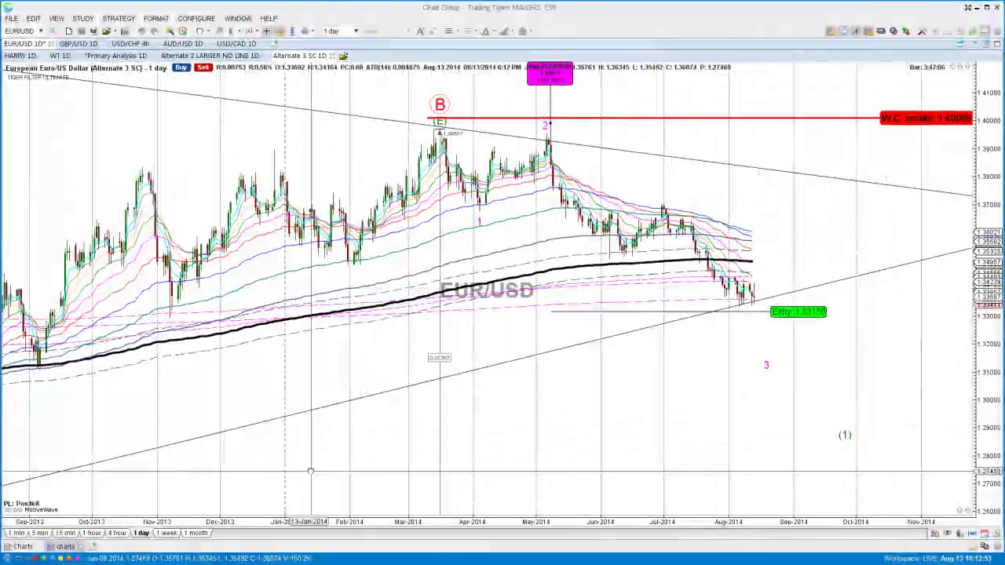
drag(307, 521, 316, 521)
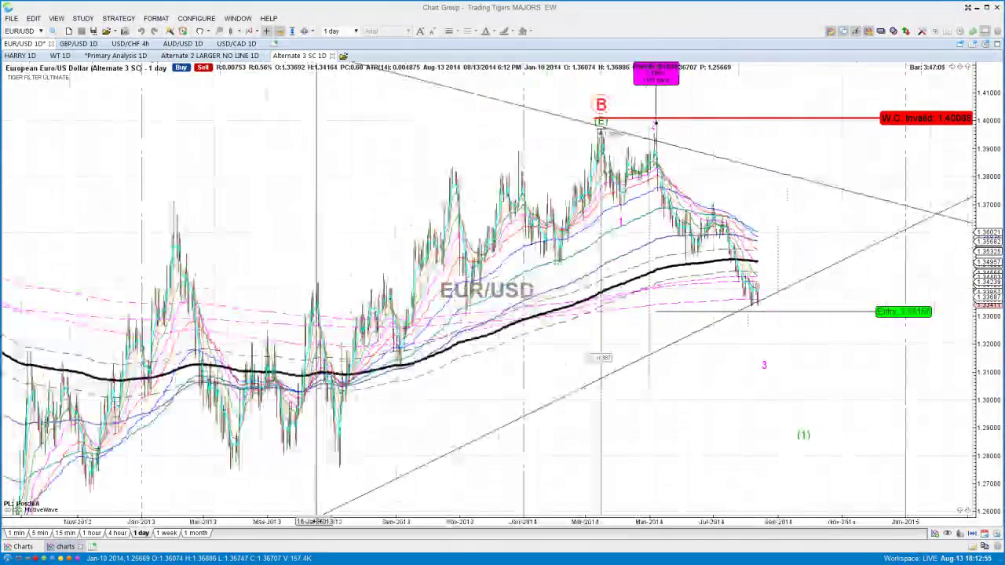
drag(973, 479, 947, 203)
drag(359, 437, 485, 427)
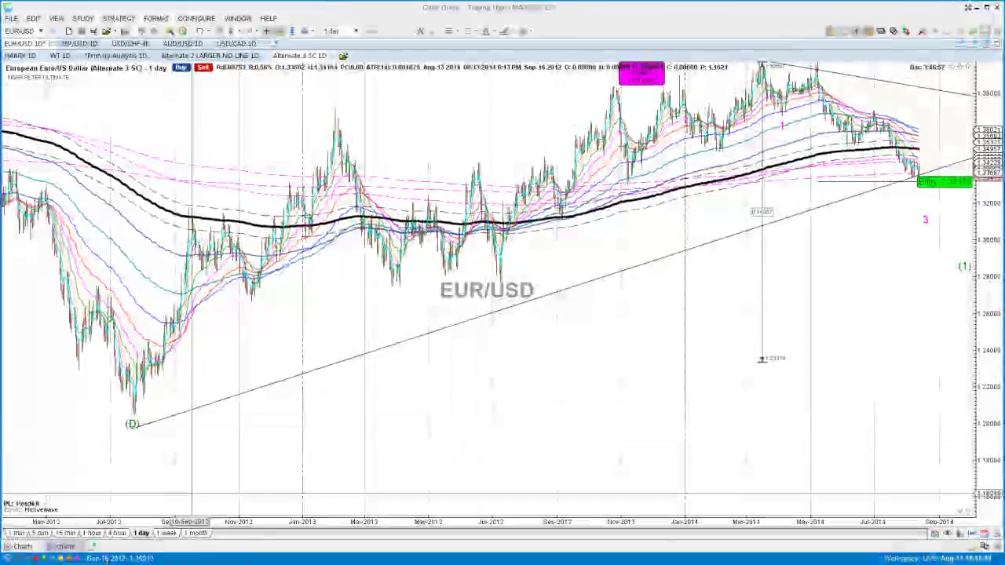
Set the Alternate 3 SC chart to the 1 week timeframe and examine the triangle, entry level and wave C targets.
click(167, 533)
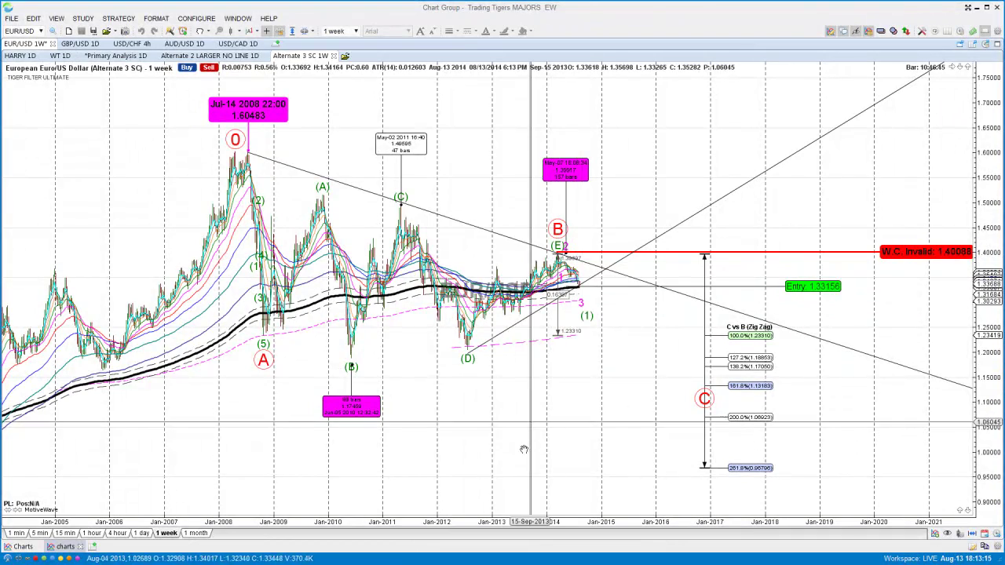
scroll(504, 519, up, 2)
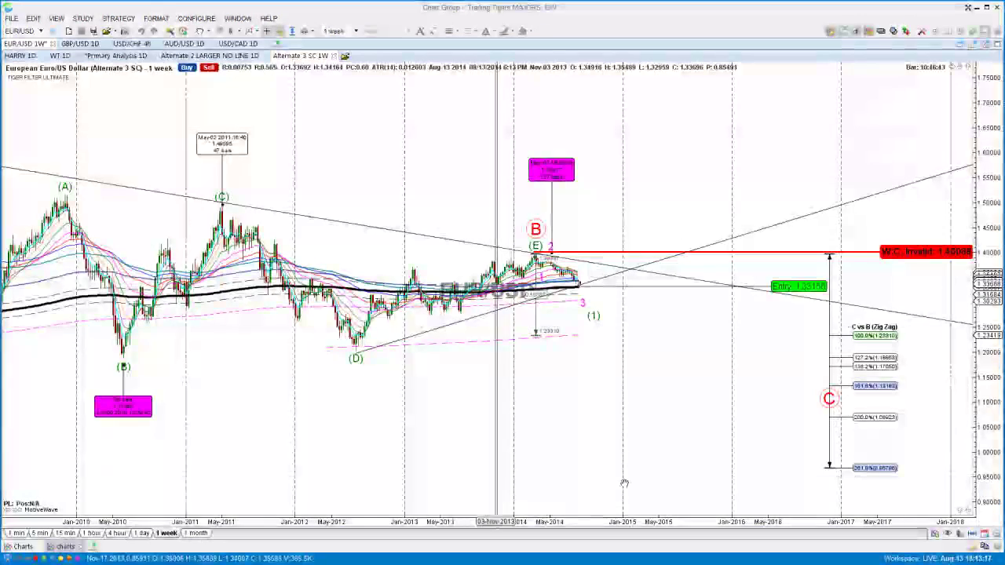
drag(974, 436, 974, 513)
drag(682, 483, 569, 489)
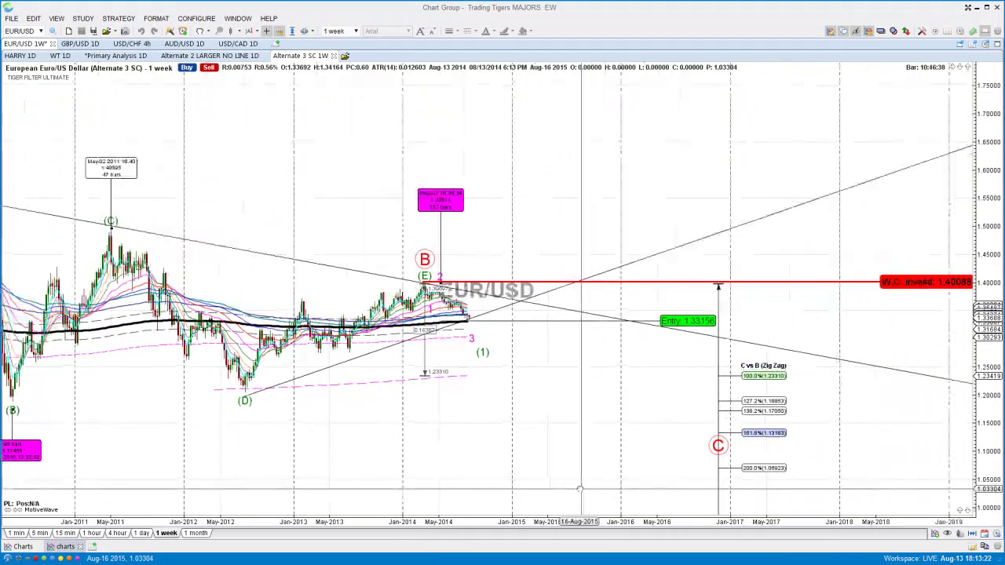
click(470, 335)
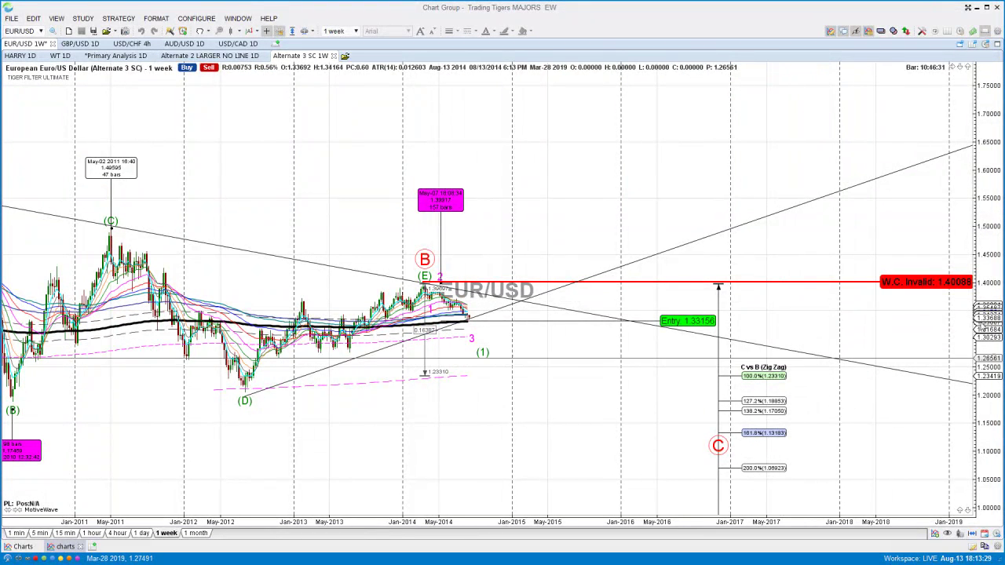
drag(975, 235, 965, 305)
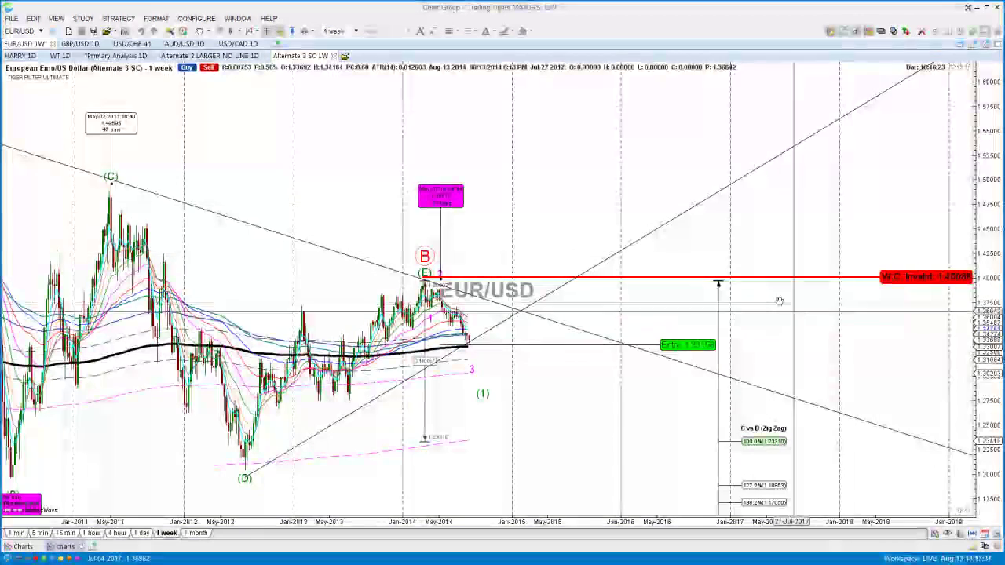
drag(540, 204, 473, 187)
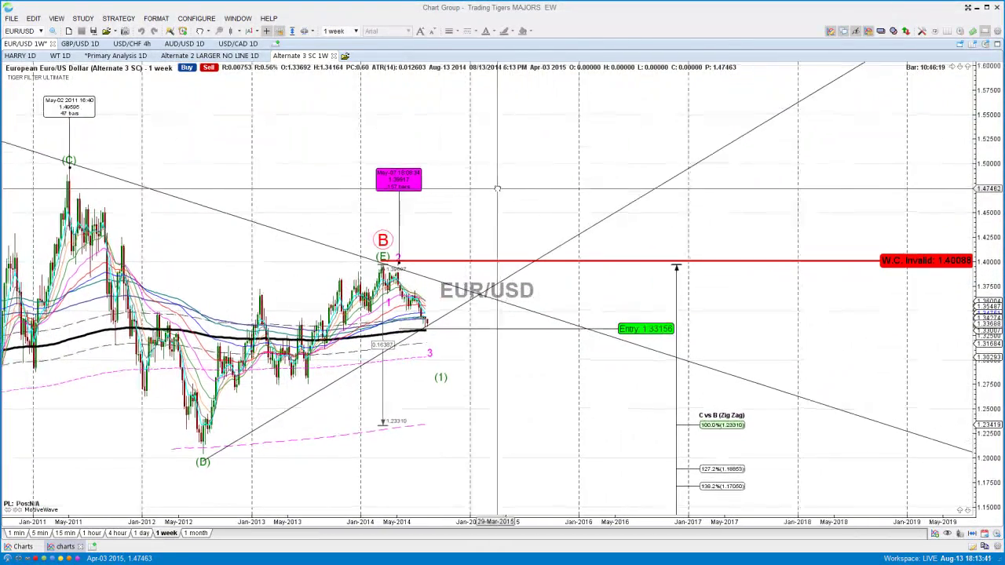
Open the GBP/USD daily chart and examine the NO LINE LARGER TIME count around the July 2014 high and projected wave 3.
click(80, 43)
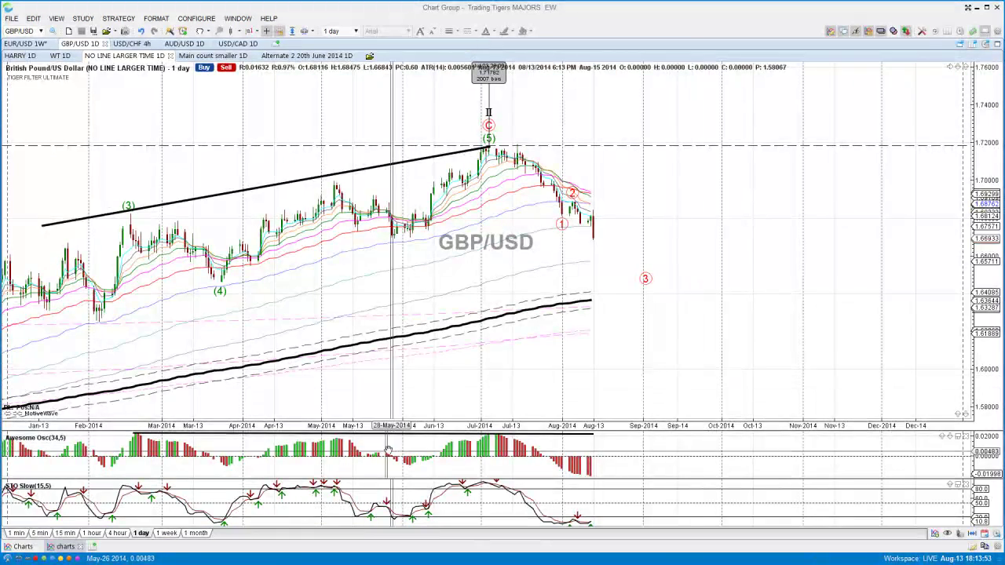
drag(382, 425, 383, 425)
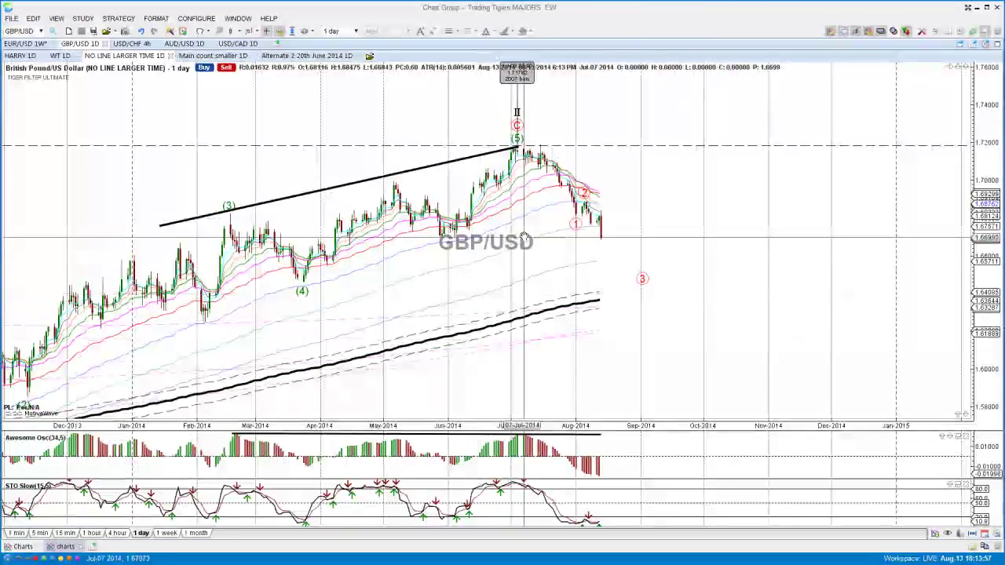
drag(726, 318, 719, 362)
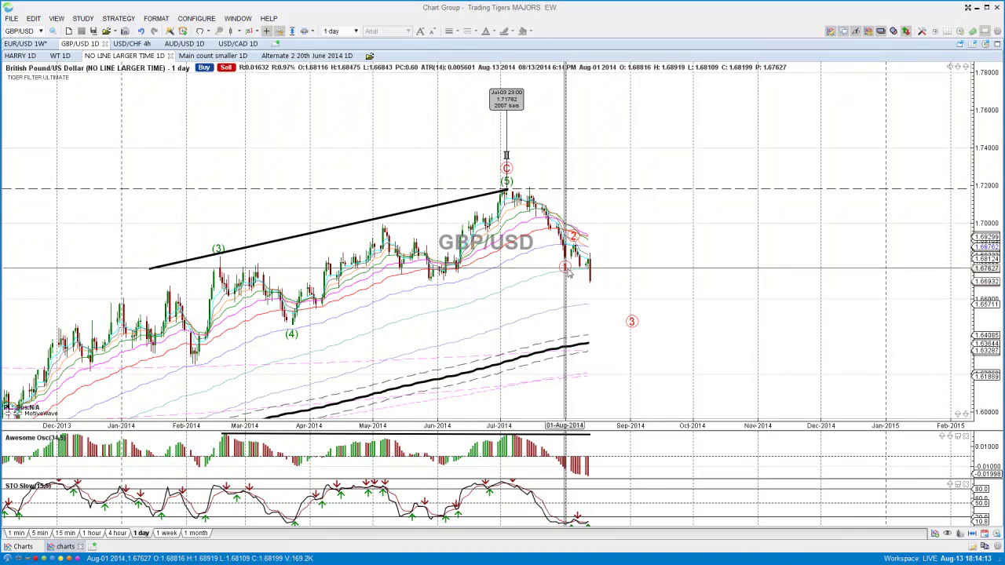
drag(619, 410, 582, 374)
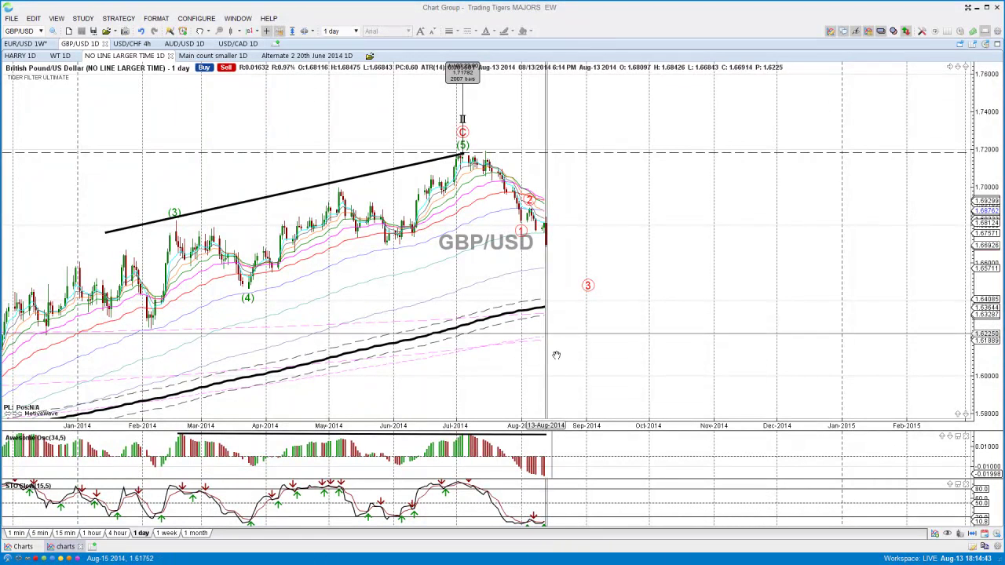
drag(641, 361, 696, 366)
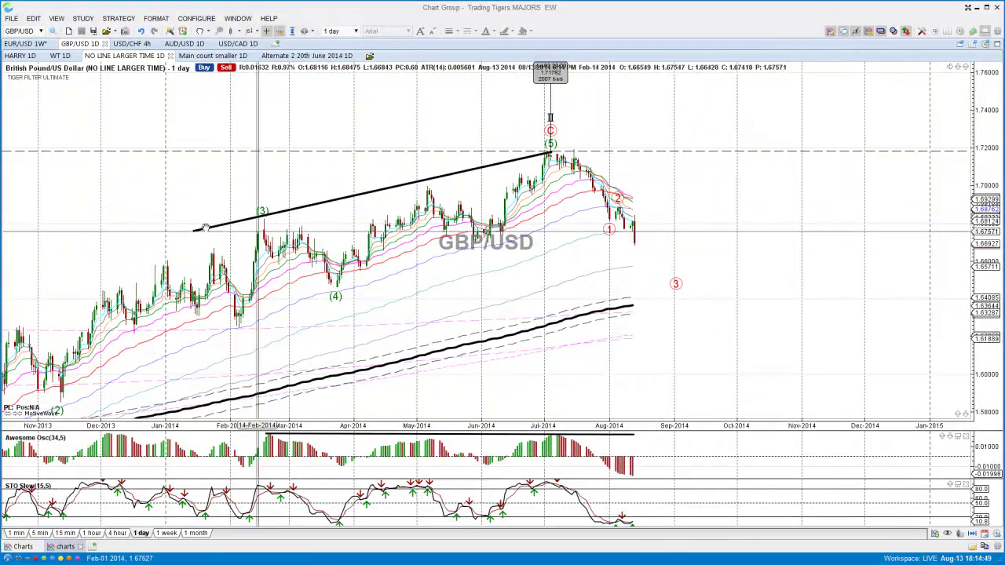
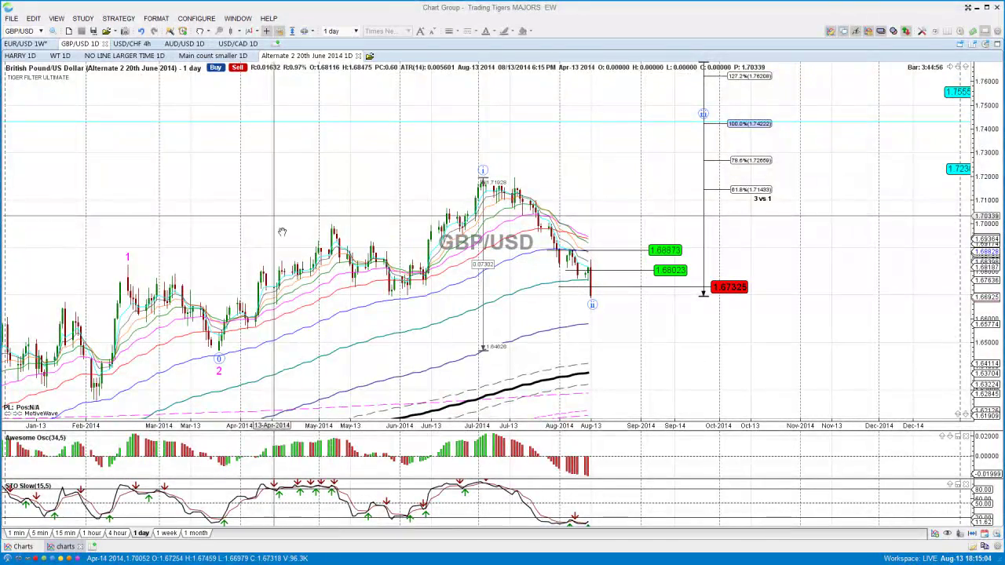
Review the GBP/USD Alternate 2 20th June 2014 daily count from the July 2013 wave (C) low to the wave iii projections.
drag(668, 388, 708, 259)
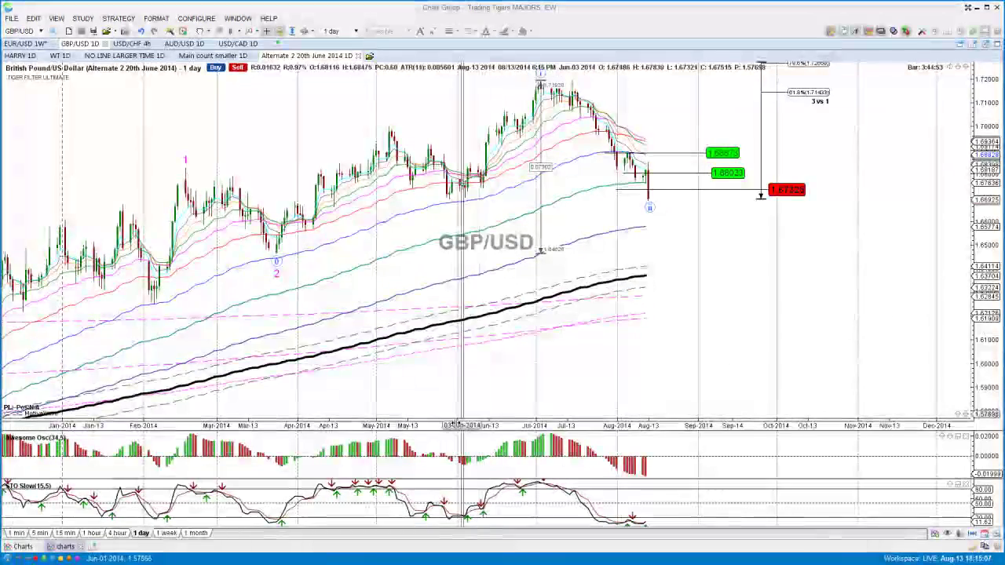
drag(654, 381, 684, 261)
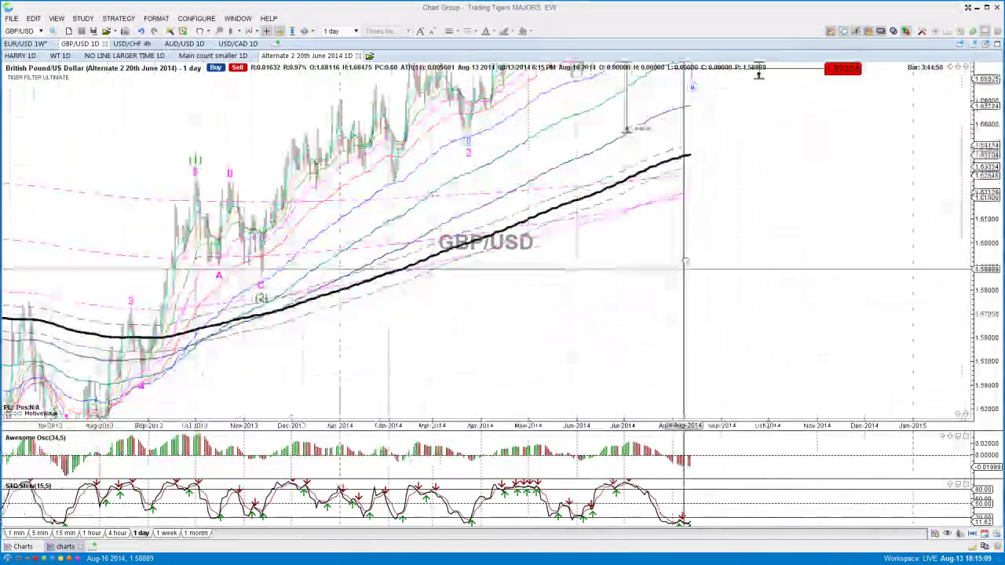
drag(698, 215, 704, 171)
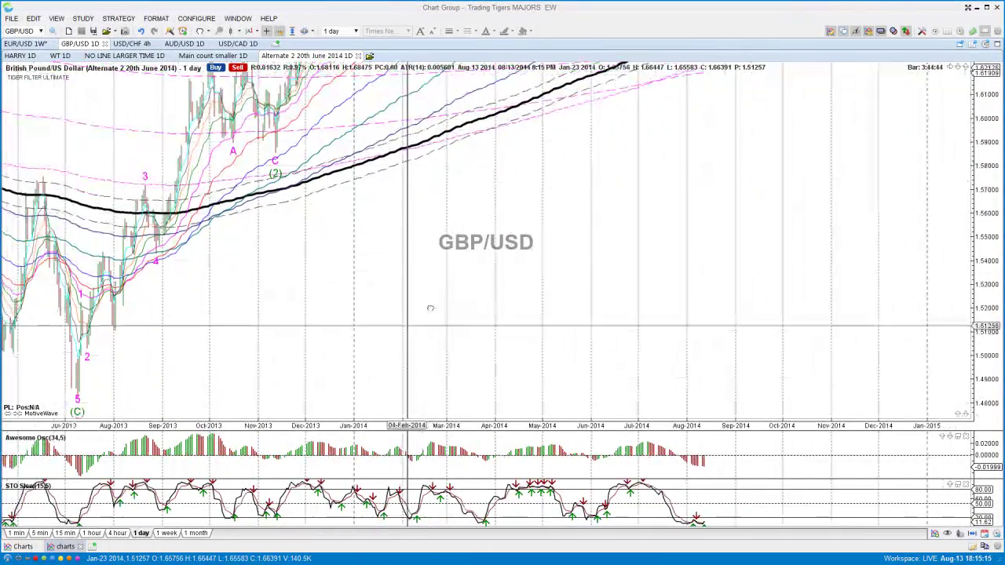
drag(465, 309, 442, 379)
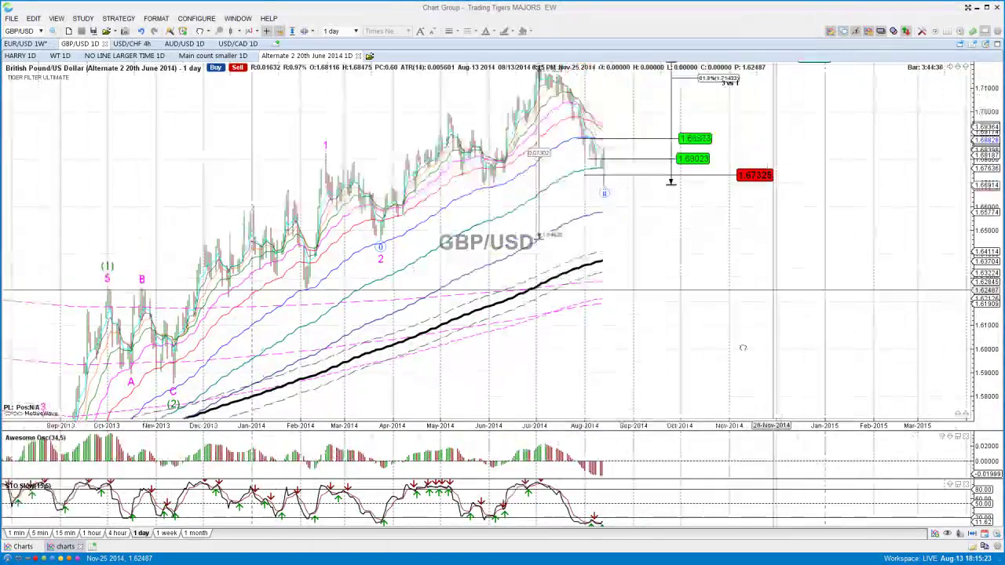
drag(739, 349, 781, 334)
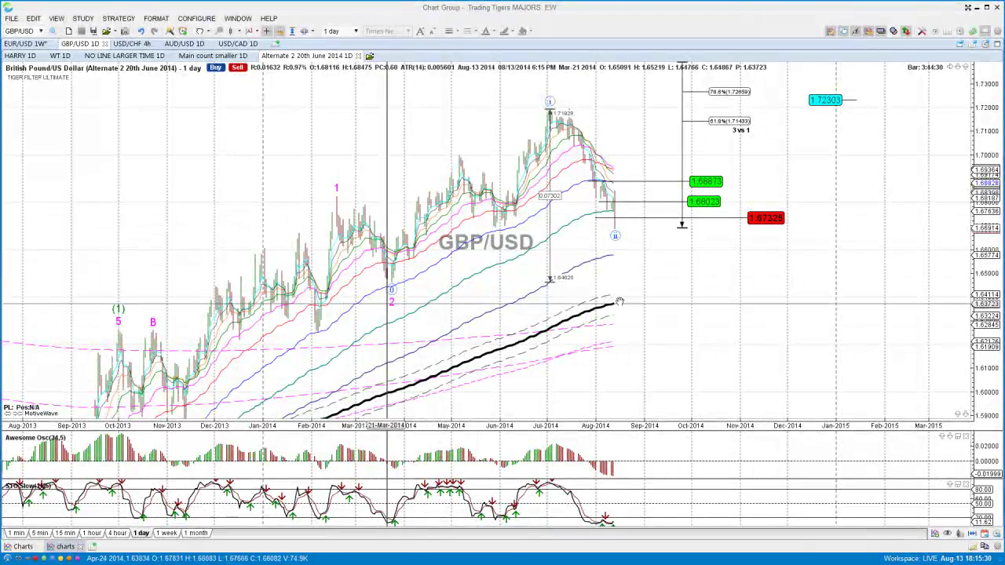
drag(799, 290, 704, 354)
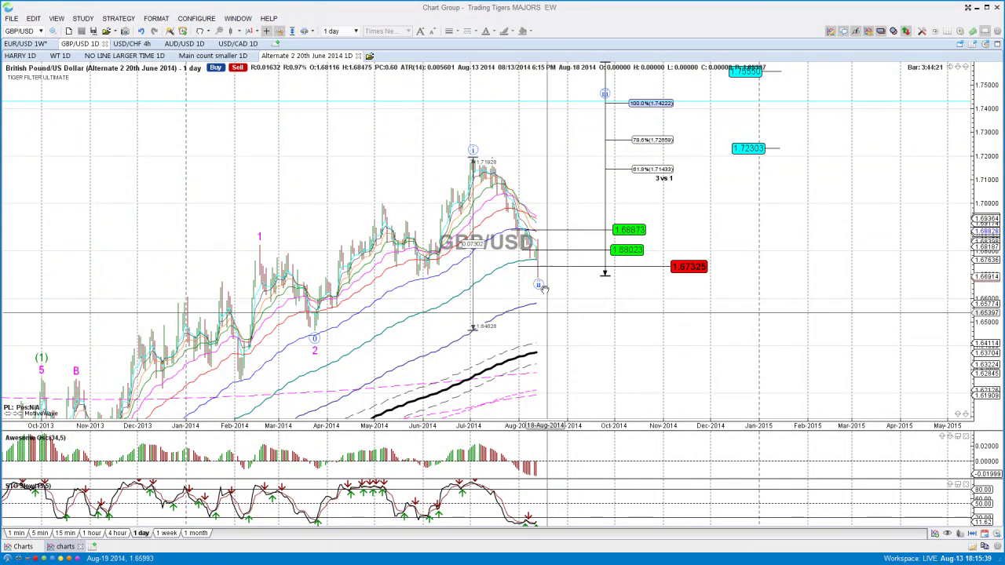
Move the wave ii point of the GBP/USD Alternate 2 count down to about 1.66214, near the 78.6% retracement.
mouse_move(536, 288)
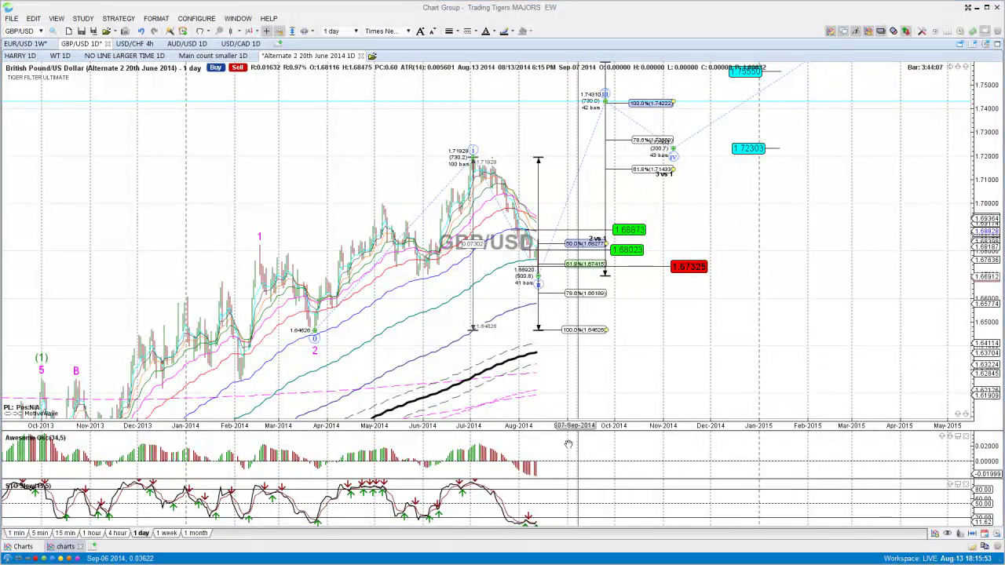
drag(554, 427, 547, 426)
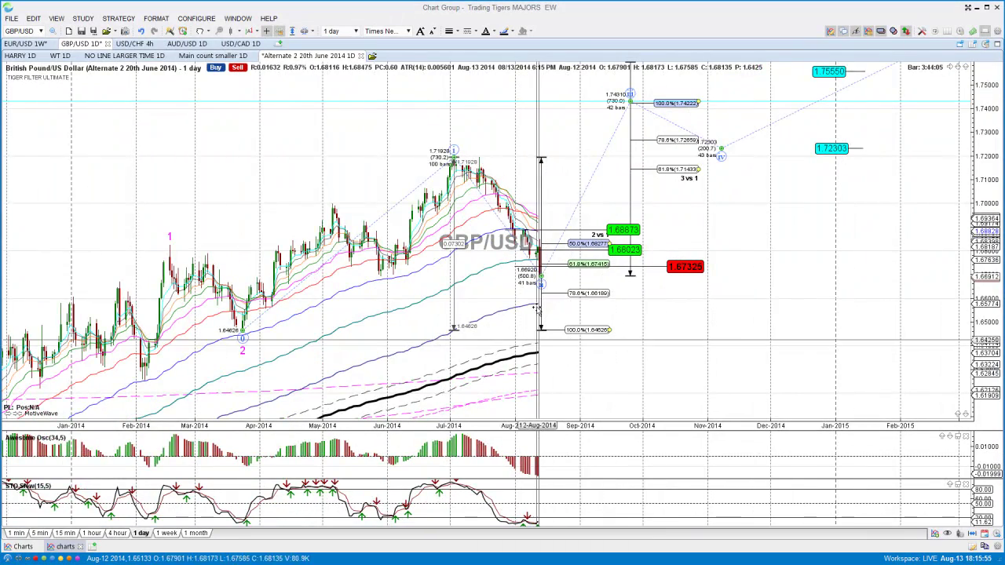
drag(541, 285, 540, 294)
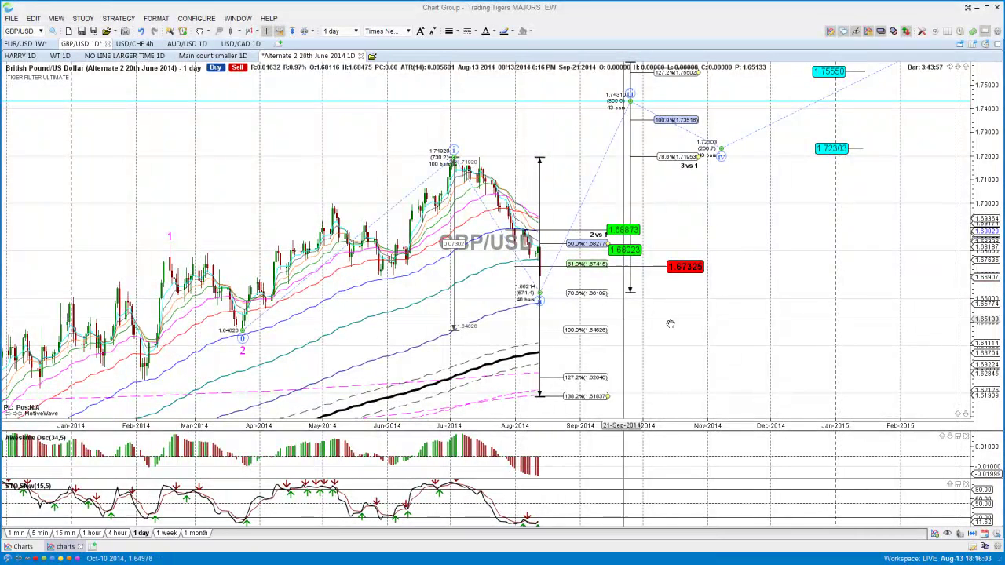
Delete the red 1.67325 and green 1.68023 and 1.68873 price labels from the GBP/USD Alternate 2 chart.
drag(680, 324, 672, 330)
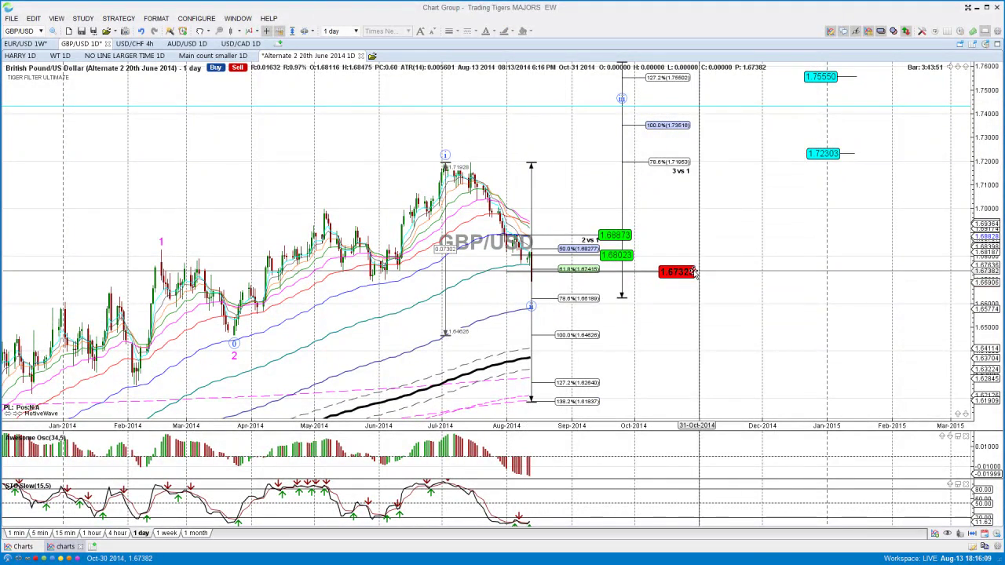
key(Delete)
click(625, 255)
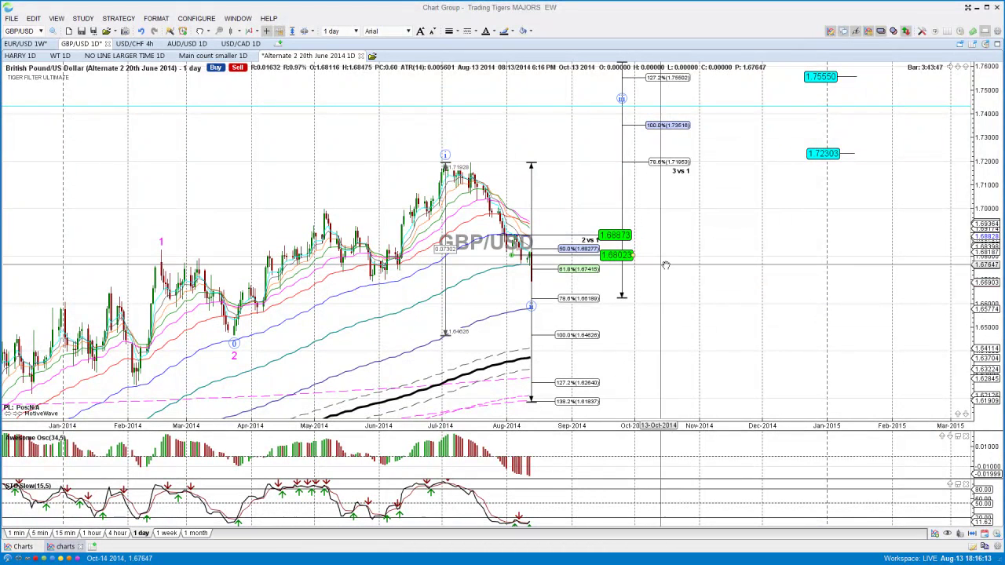
key(Delete)
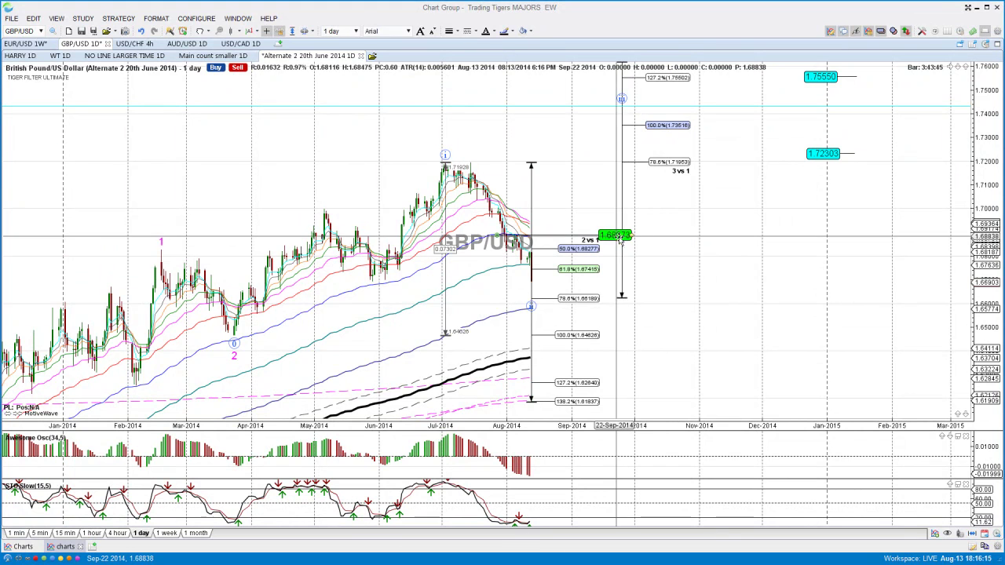
key(Delete)
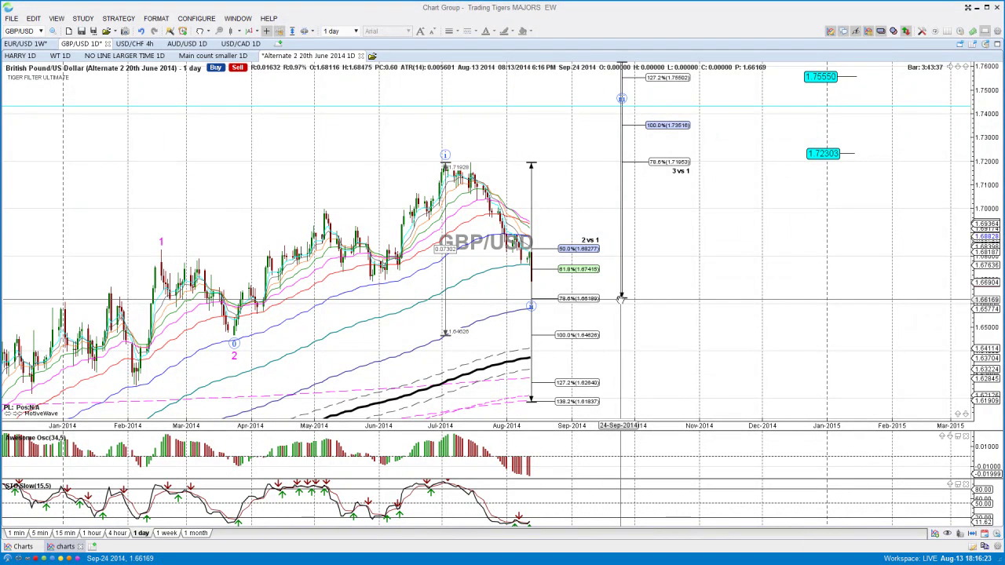
click(619, 99)
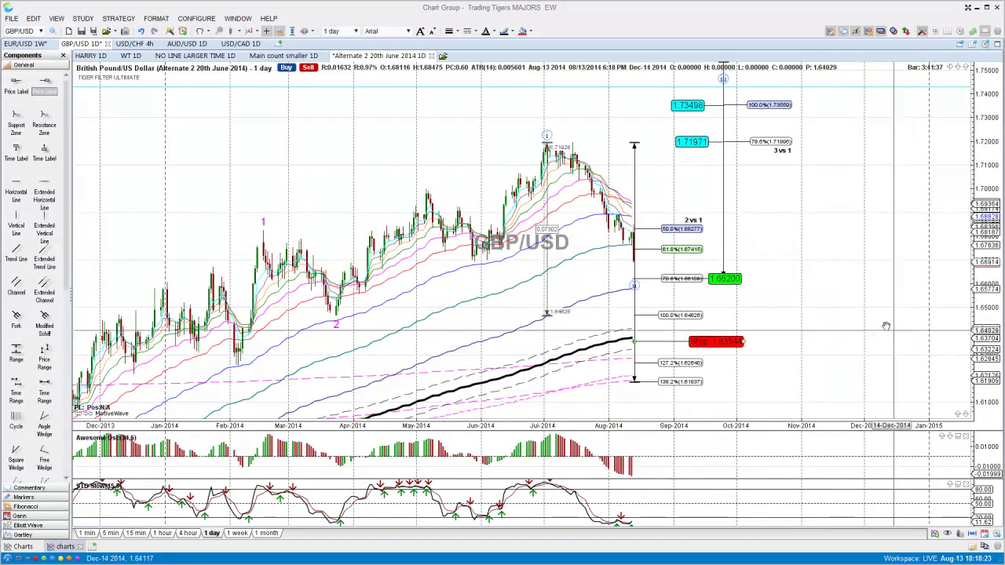
Add a price label at 1.78038 beside the 161.8% projection, with a cyan fill and larger text.
drag(974, 186, 971, 157)
drag(891, 197, 883, 233)
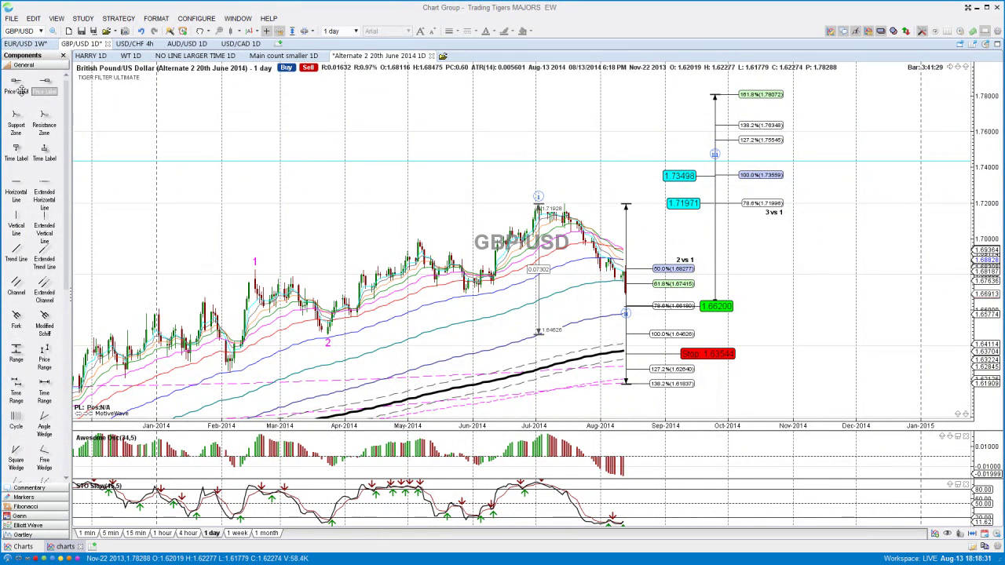
click(685, 96)
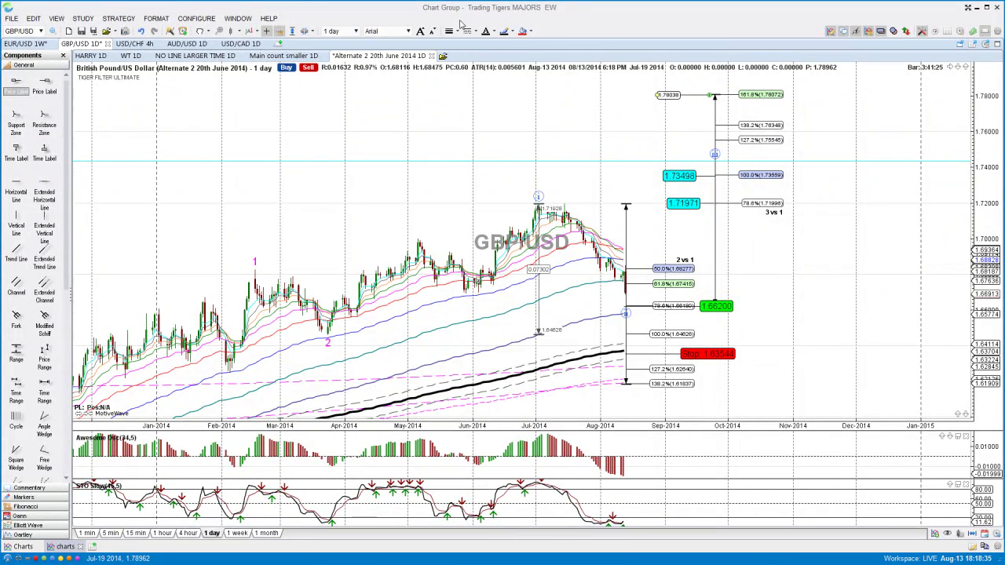
click(531, 32)
click(554, 53)
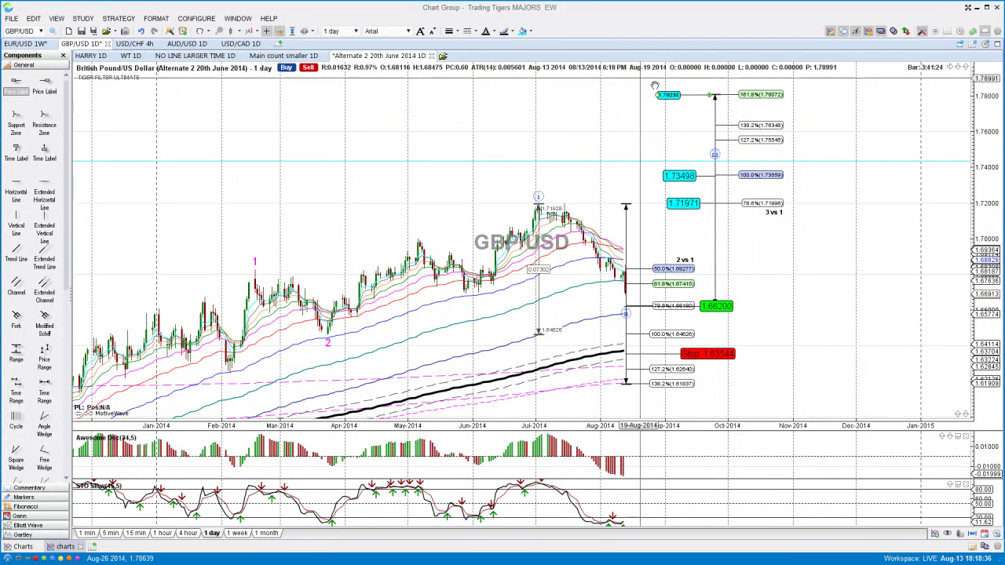
click(419, 33)
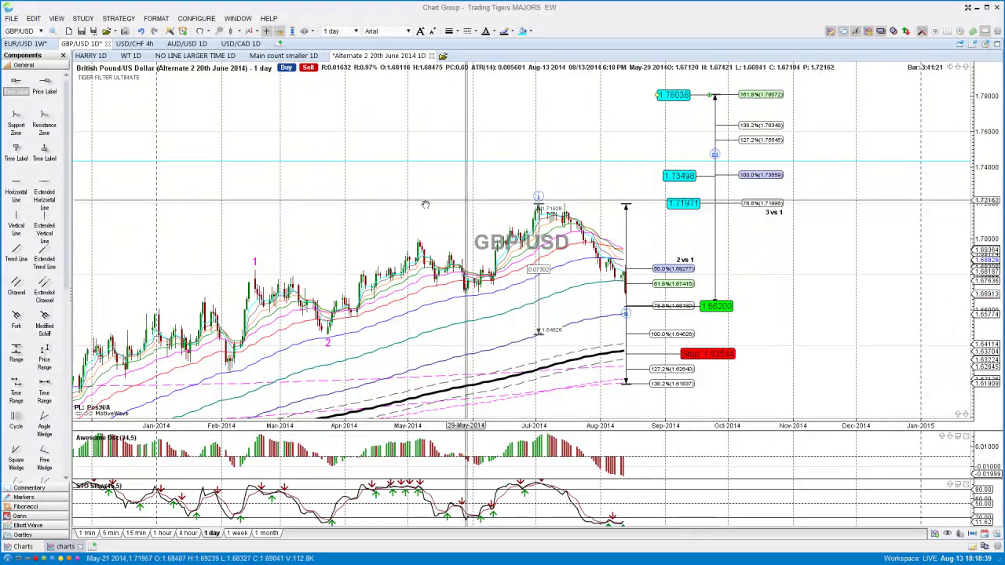
drag(376, 195, 443, 187)
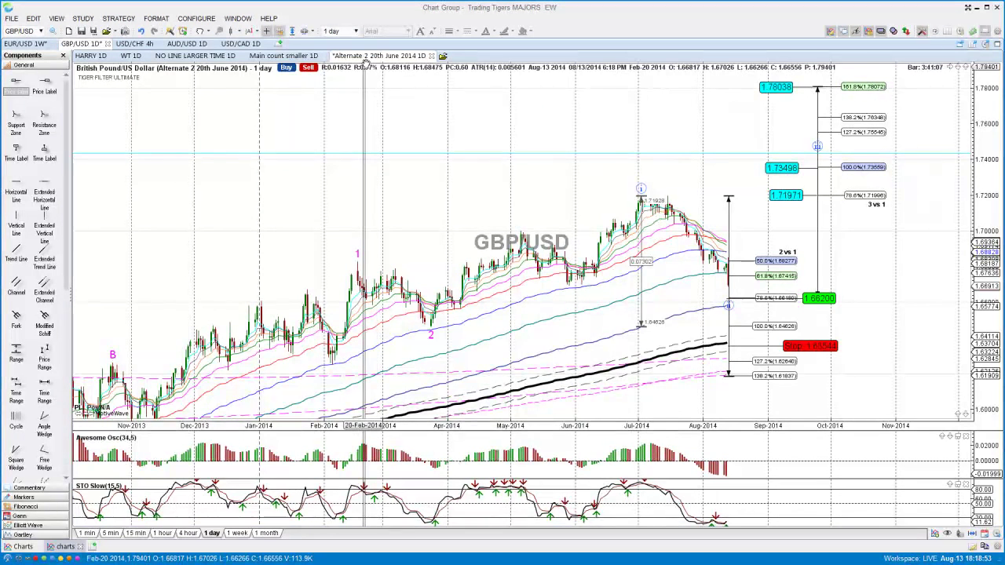
Set the USD/CHF MAIN 1 SMALL chart to the 1 day timeframe and hide the Components panel.
click(134, 44)
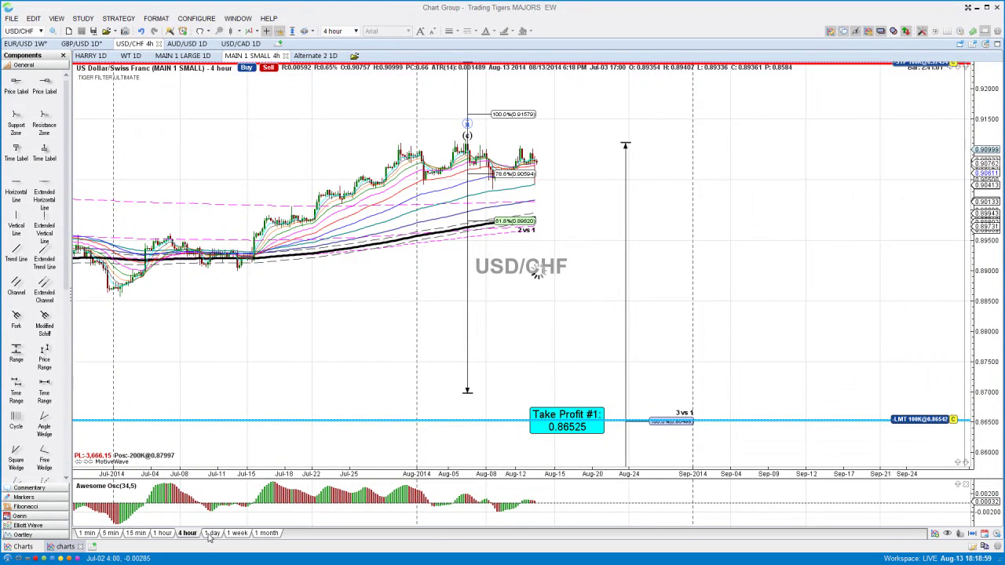
click(212, 533)
click(64, 56)
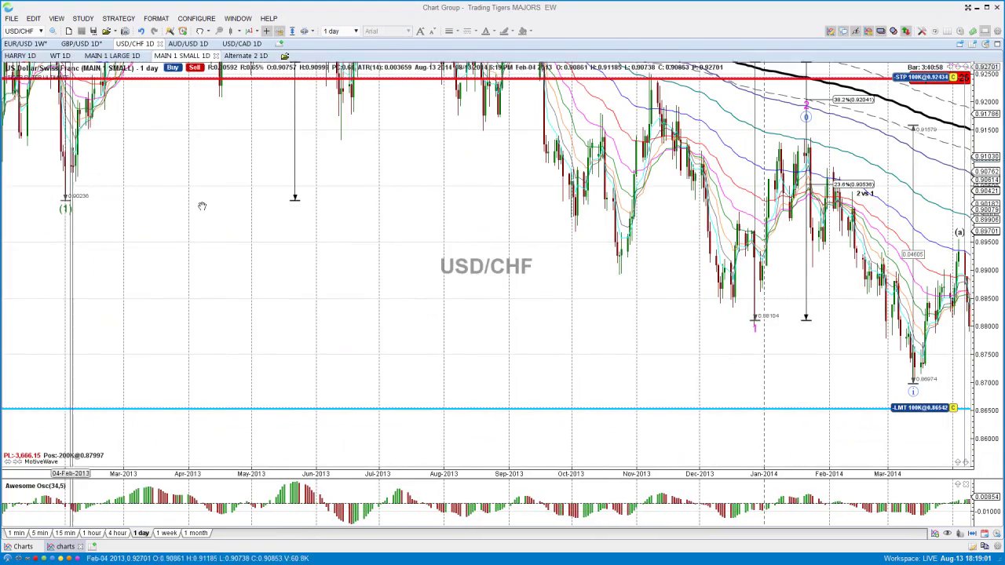
drag(426, 240, 304, 310)
drag(280, 258, 264, 334)
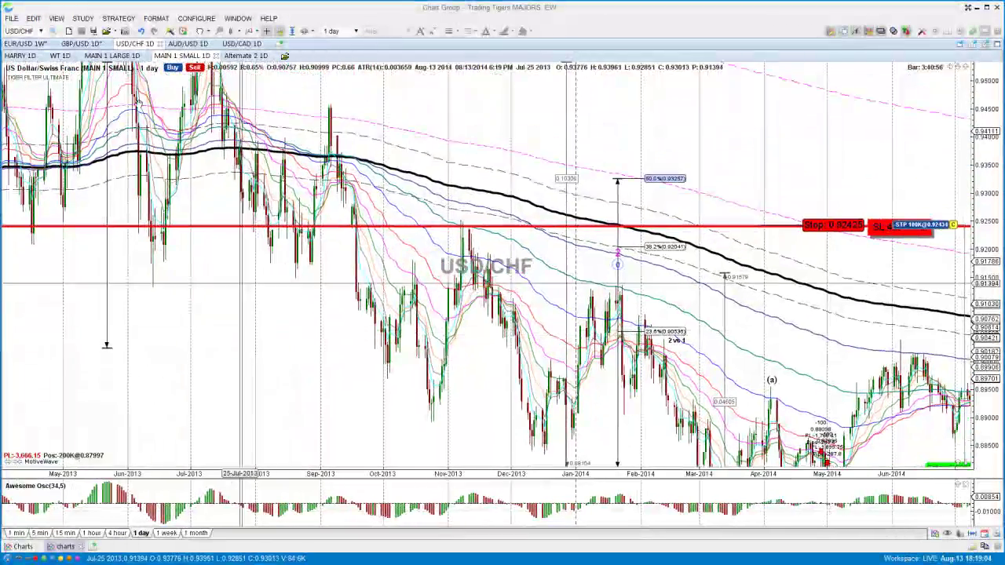
Open the USD/CHF MAIN 1 LARGE daily chart and examine waves 1 and 2 and the (a)-(b)-(c) correction.
click(111, 56)
scroll(208, 313, down, 3)
scroll(208, 313, down, 3)
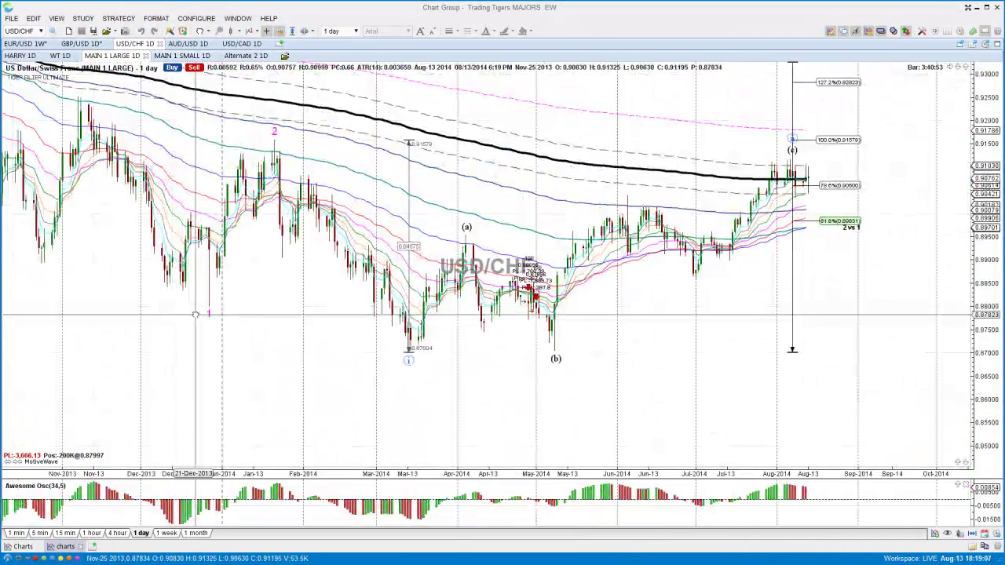
drag(201, 348, 204, 370)
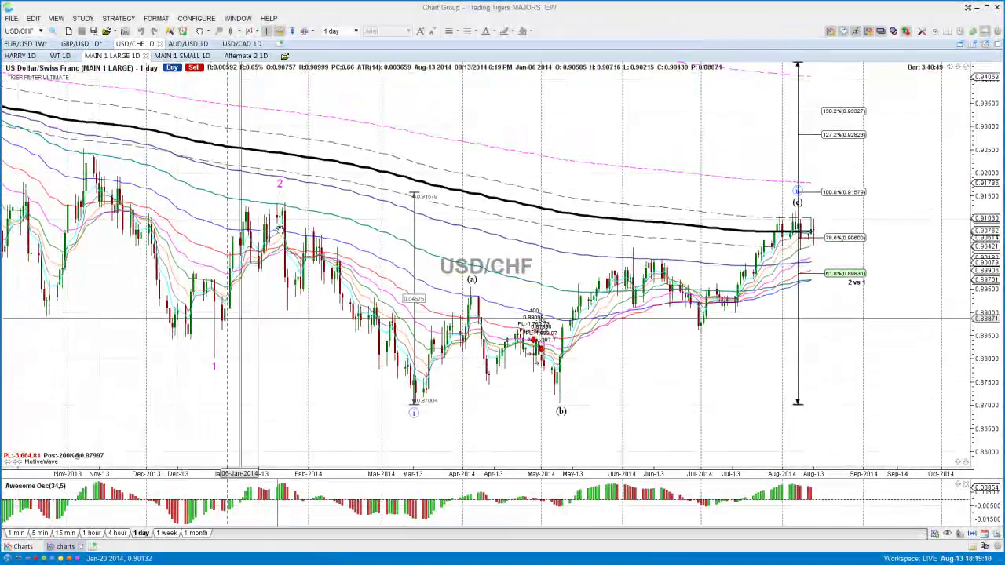
click(280, 186)
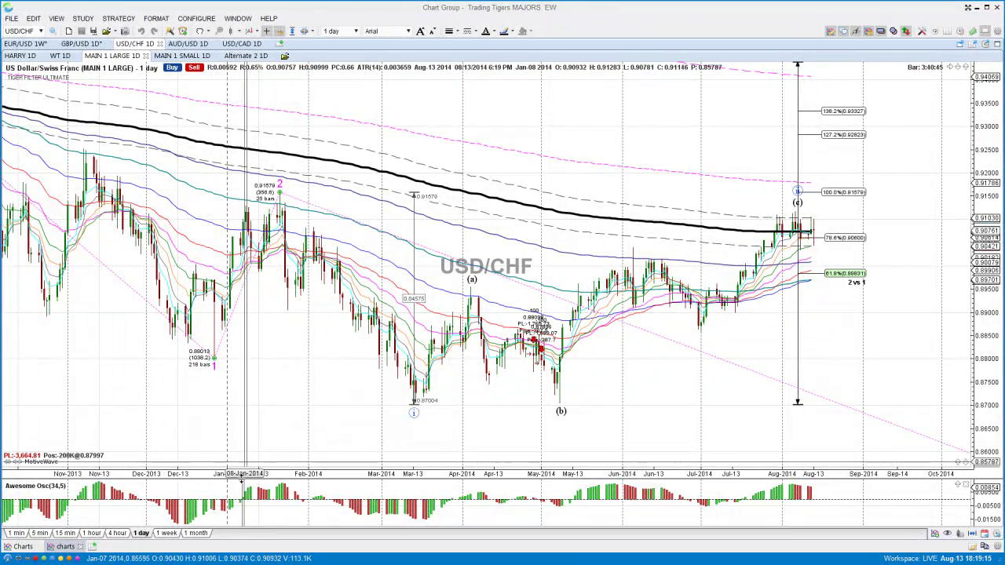
drag(244, 454, 350, 330)
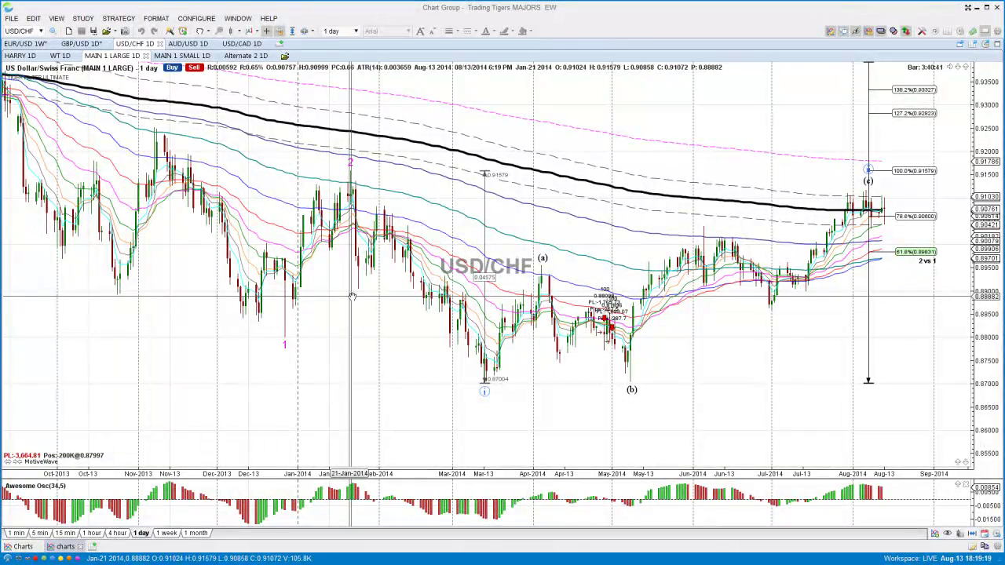
Review the longer-term USD/CHF count from the July 2012 wave (C) high through waves (1) and (2) to projected wave (3).
scroll(569, 302, down, 5)
drag(569, 302, 489, 420)
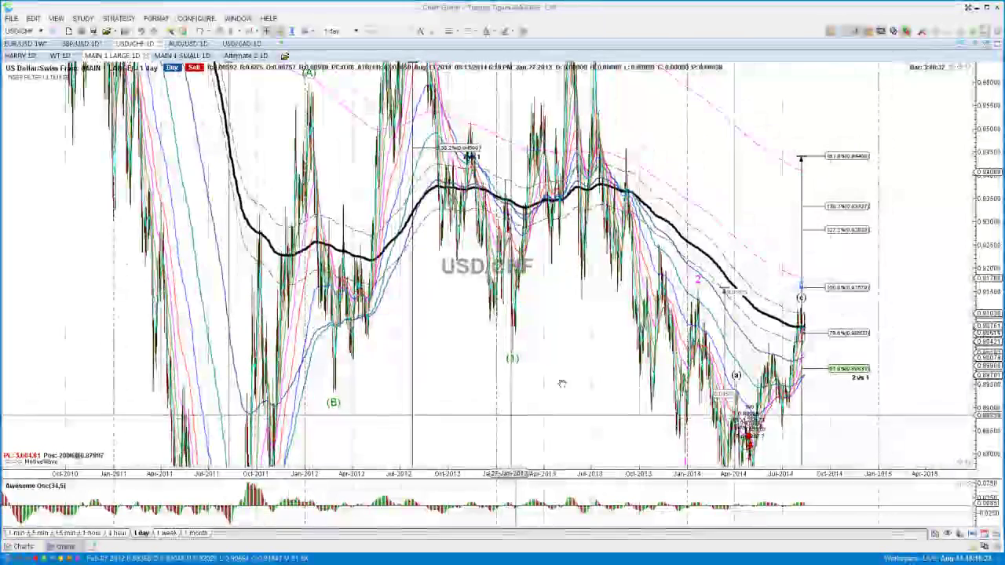
drag(973, 425, 972, 297)
drag(523, 336, 409, 374)
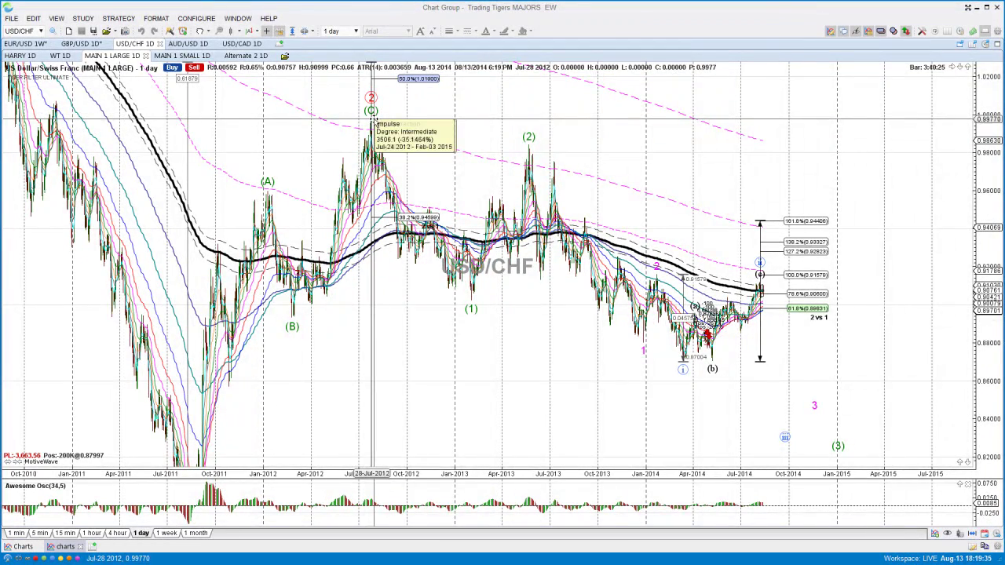
drag(426, 357, 387, 385)
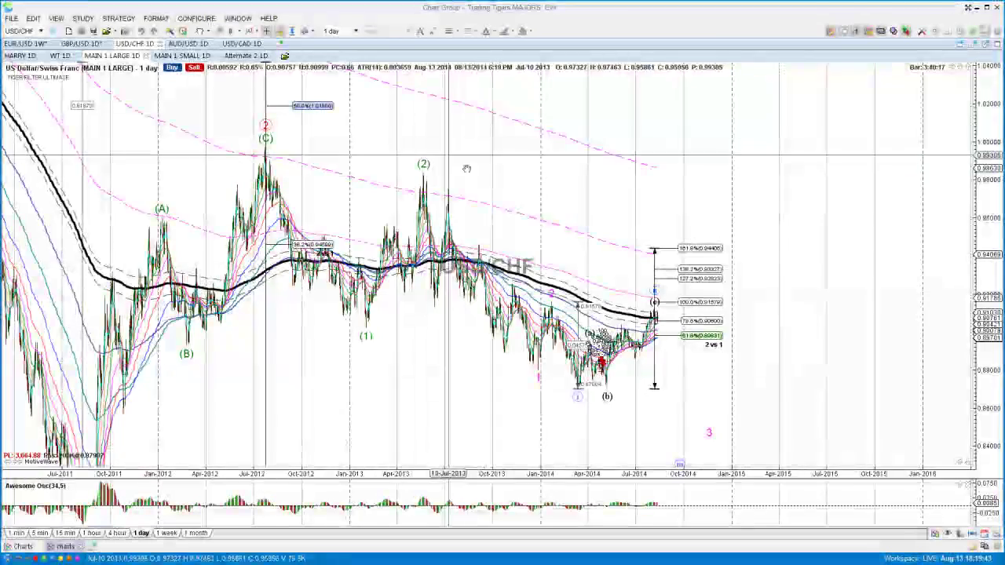
drag(802, 397, 754, 355)
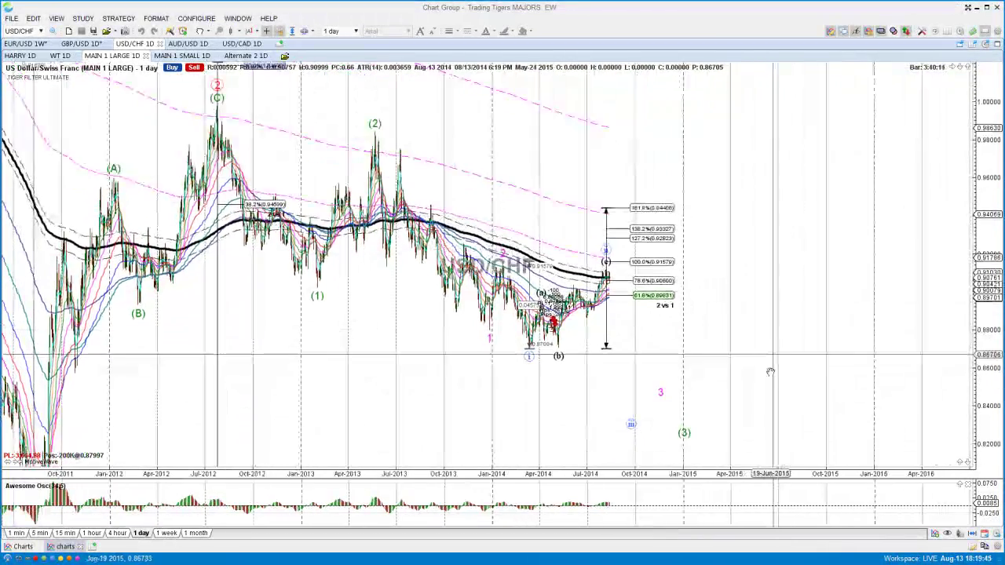
Examine the USD/CHF wave ii retracement levels around the August 2014 wave (c) high and the projected waves below.
drag(533, 474, 523, 474)
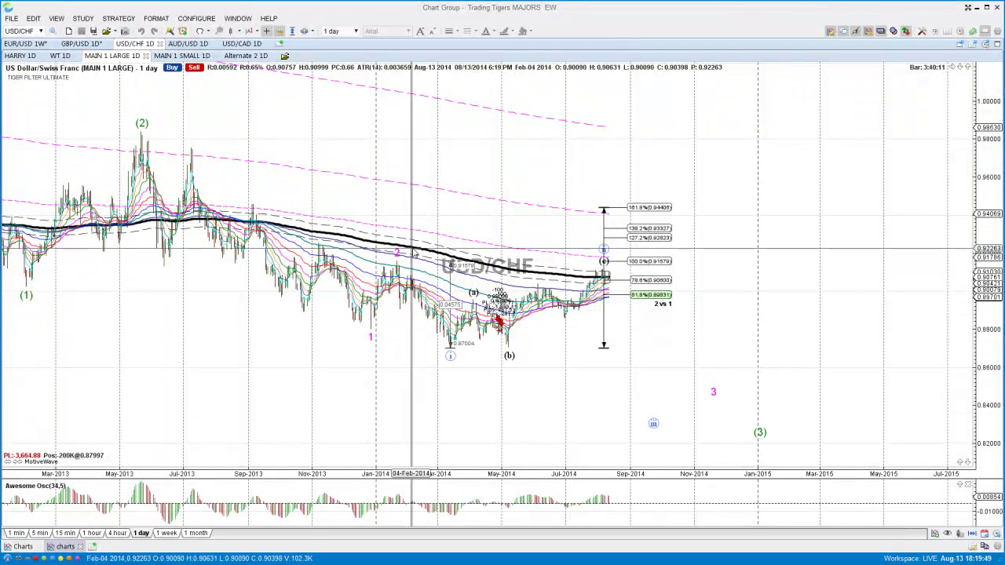
drag(813, 329, 785, 321)
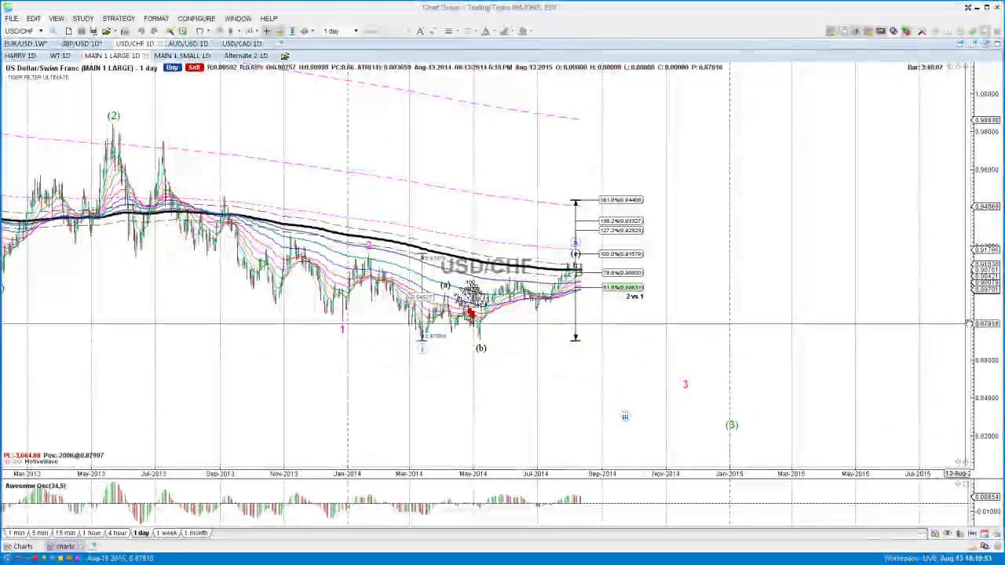
drag(974, 320, 974, 338)
drag(892, 345, 836, 284)
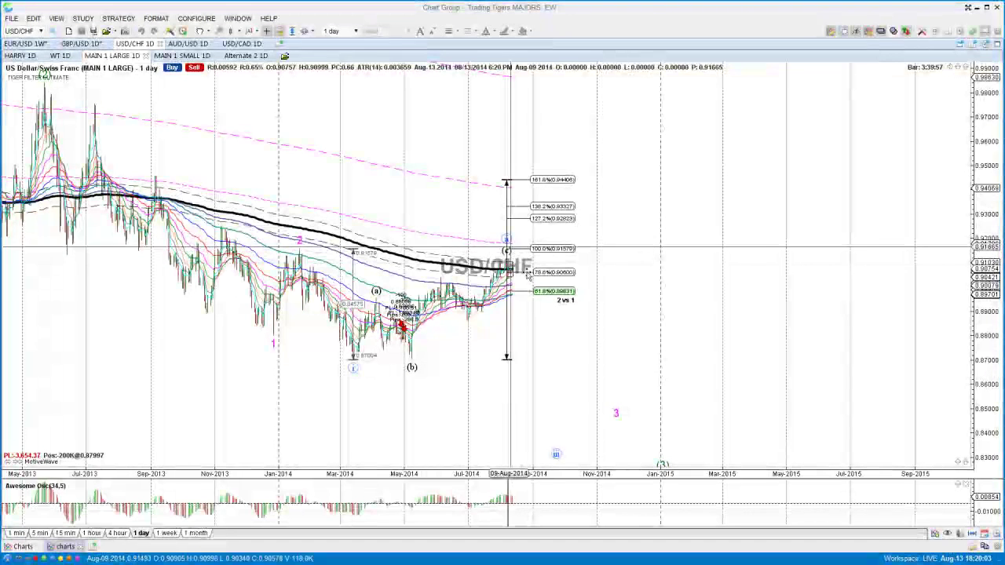
drag(975, 211, 975, 229)
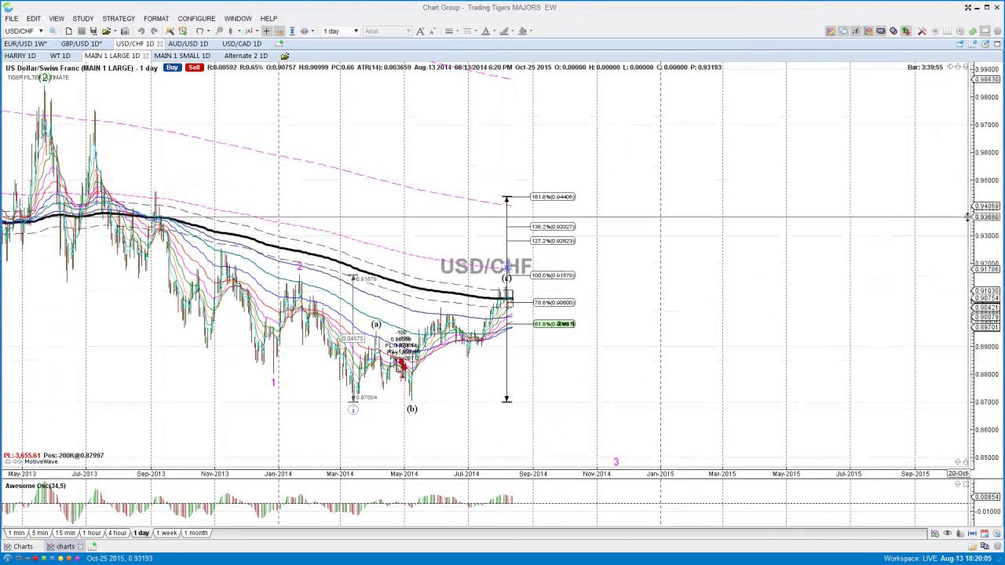
scroll(464, 474, up, 2)
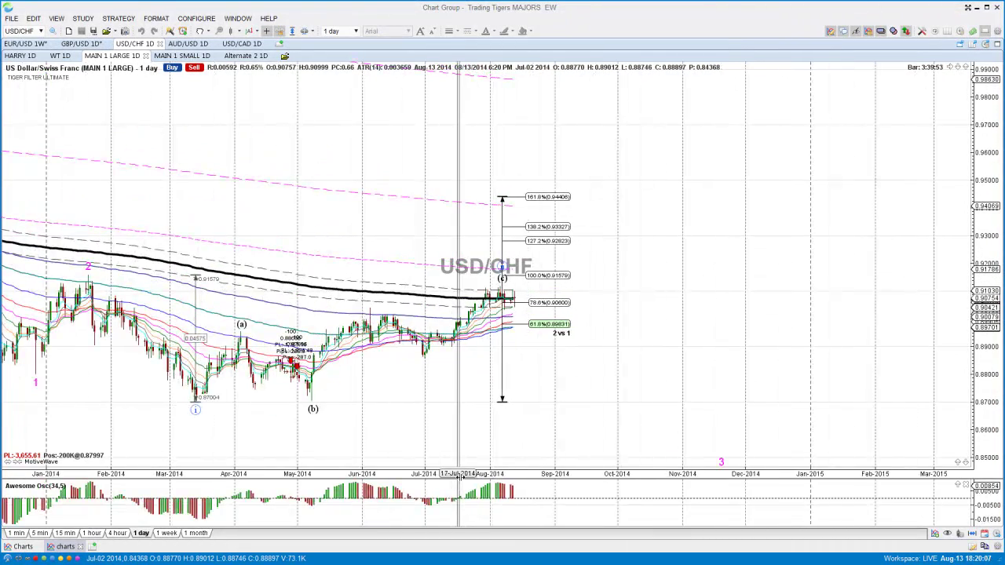
drag(544, 382, 532, 275)
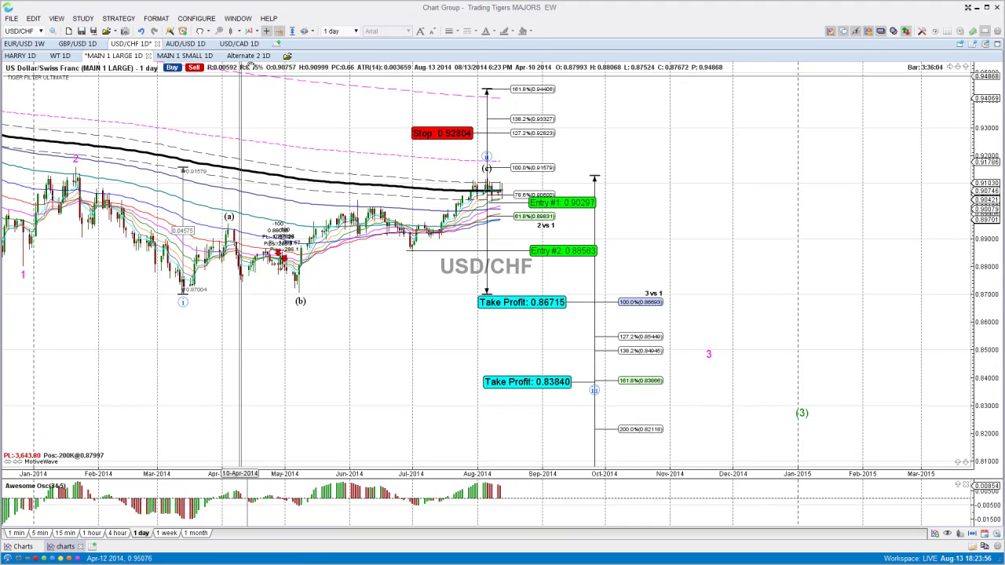
Open the USD/CHF Alternate 2 daily chart and review the count from the March 2014 wave (0) low to projected wave (3).
click(249, 57)
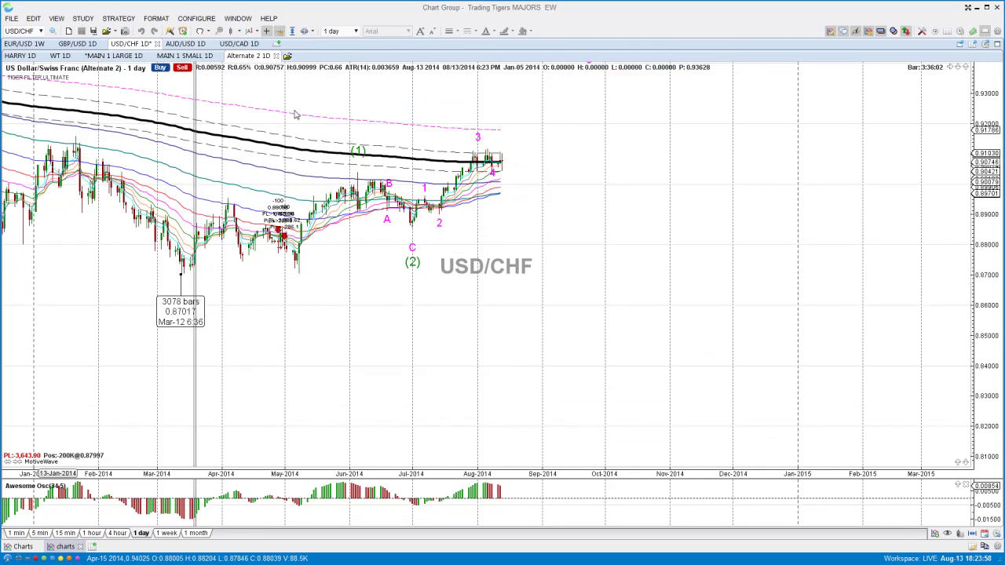
drag(516, 353, 589, 421)
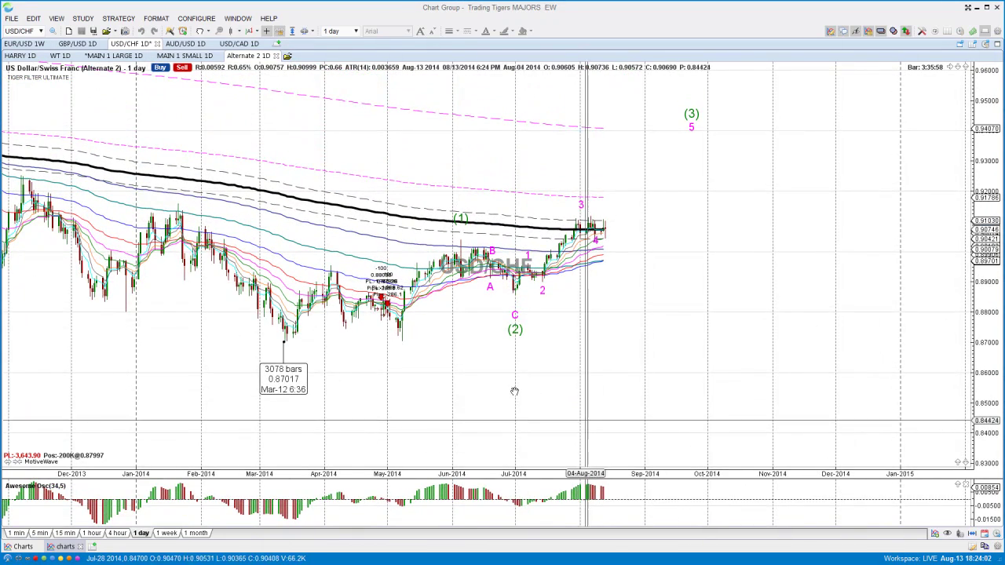
click(906, 32)
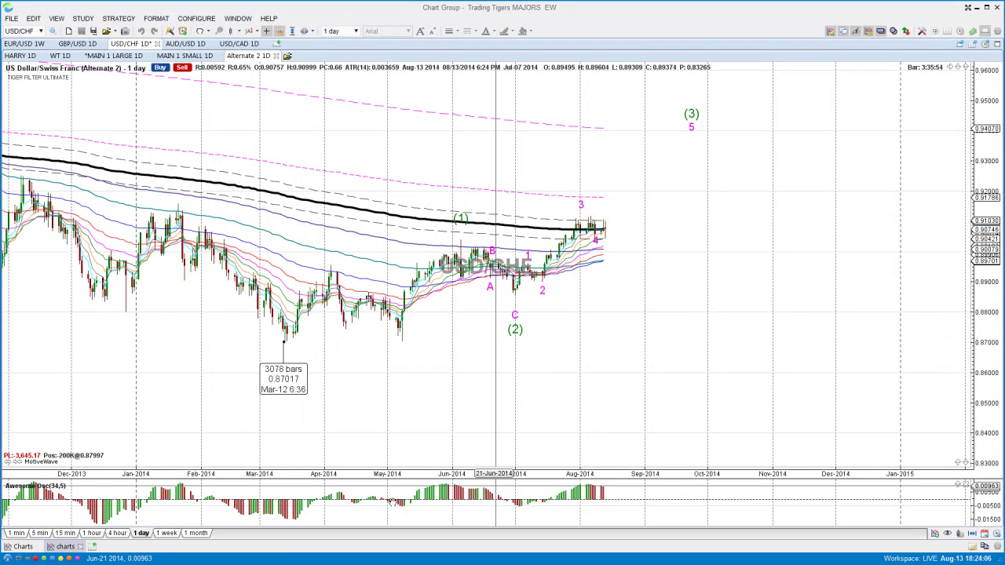
drag(273, 473, 289, 474)
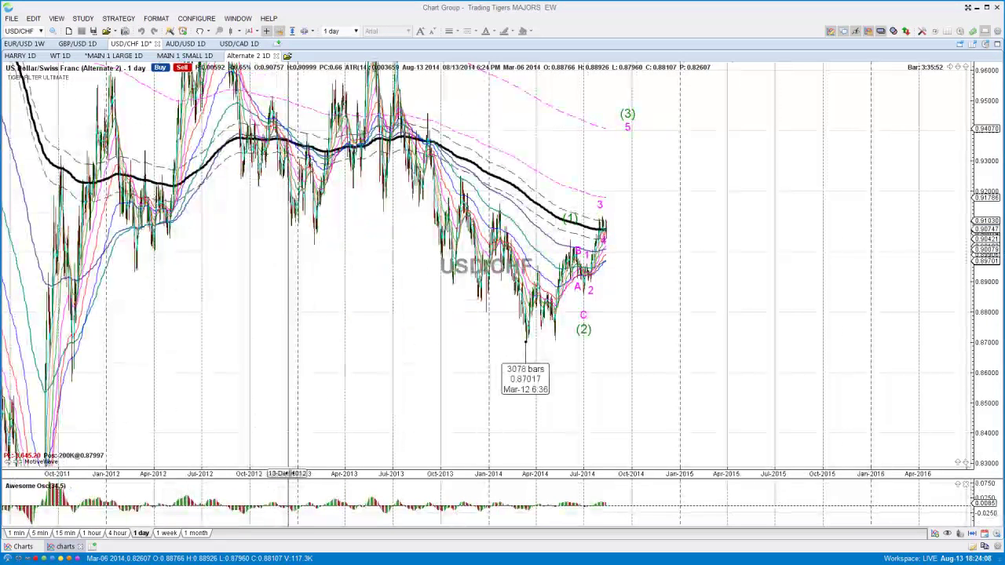
drag(972, 372, 970, 238)
drag(568, 398, 597, 499)
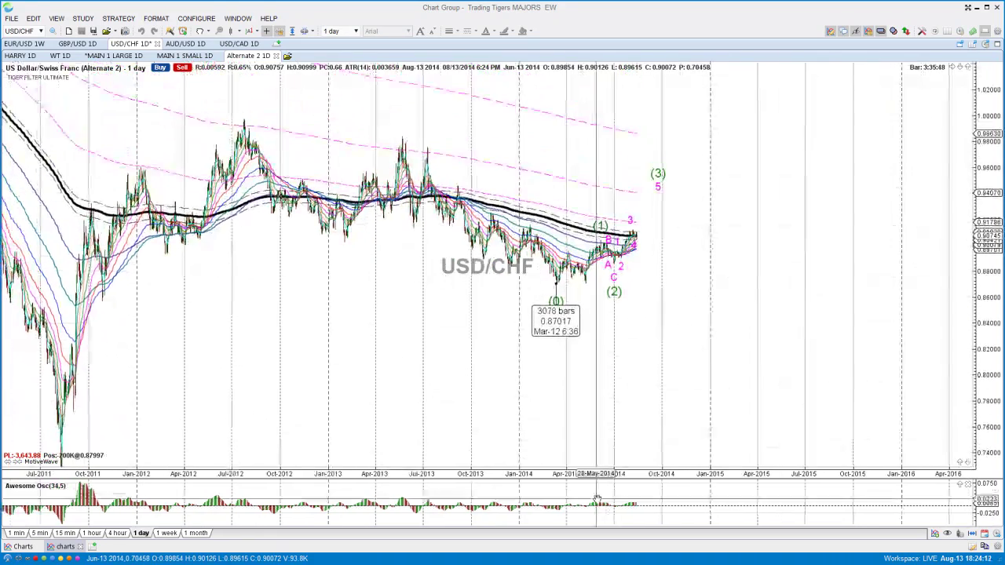
drag(444, 451, 313, 454)
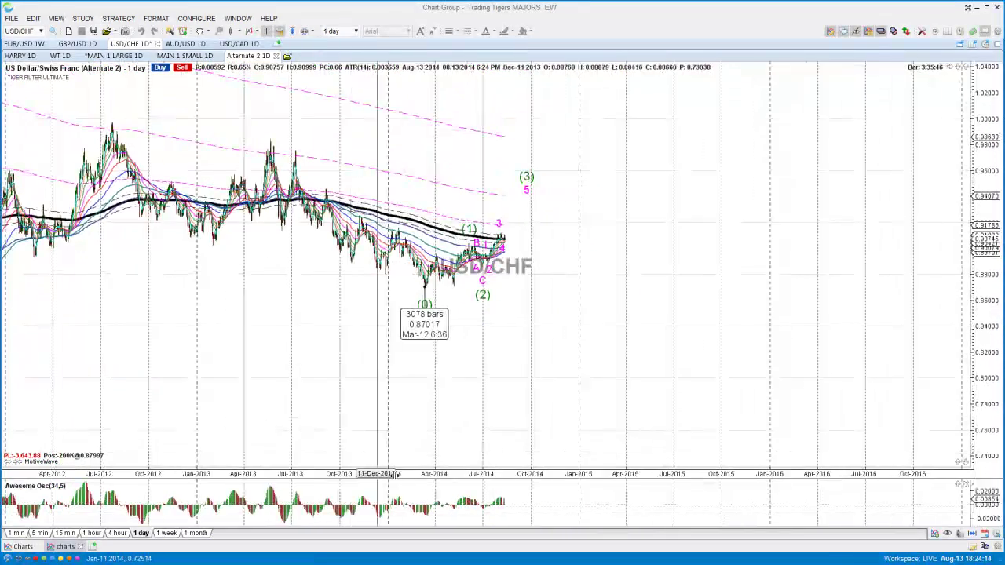
drag(394, 474, 381, 474)
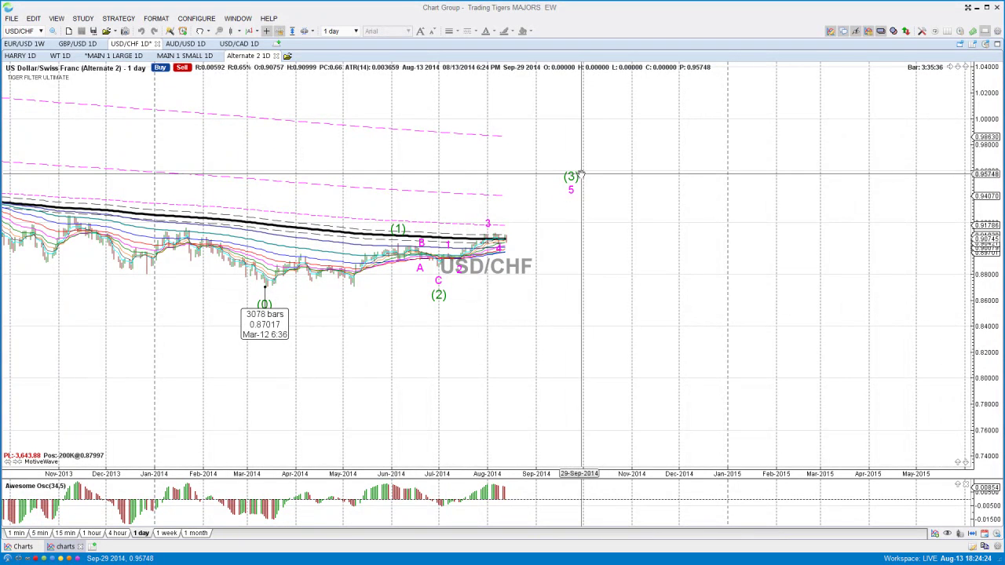
drag(975, 287, 975, 316)
drag(707, 410, 511, 432)
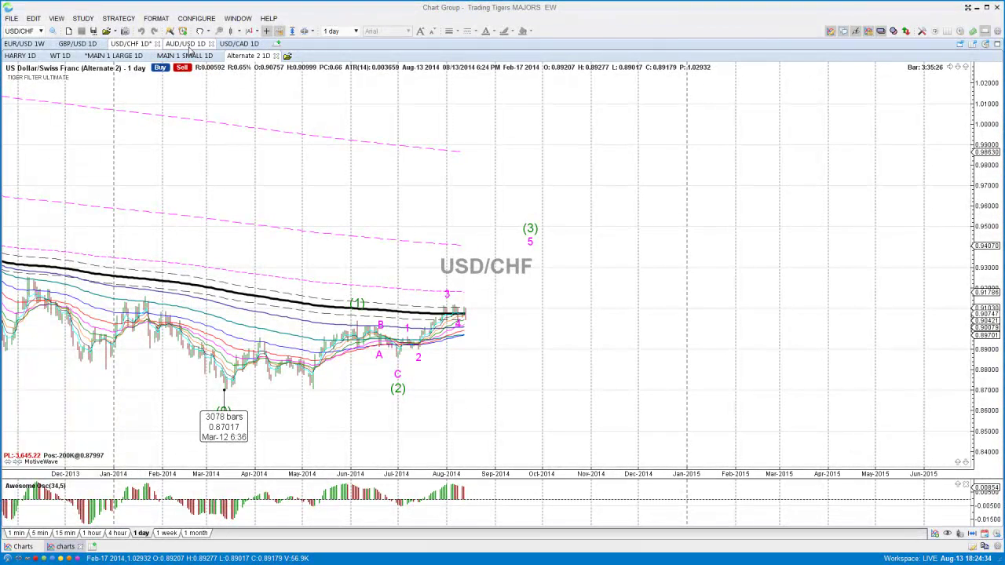
Open the AUD/USD main count and review the daily and weekly wave counts from the 2011 wave (5) high to projected wave (C).
click(187, 45)
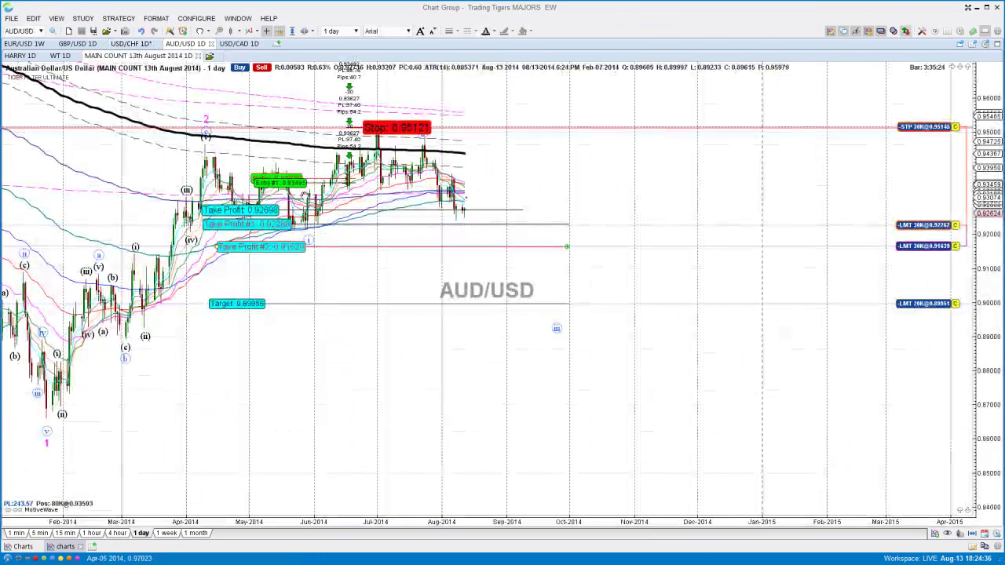
drag(269, 389, 412, 436)
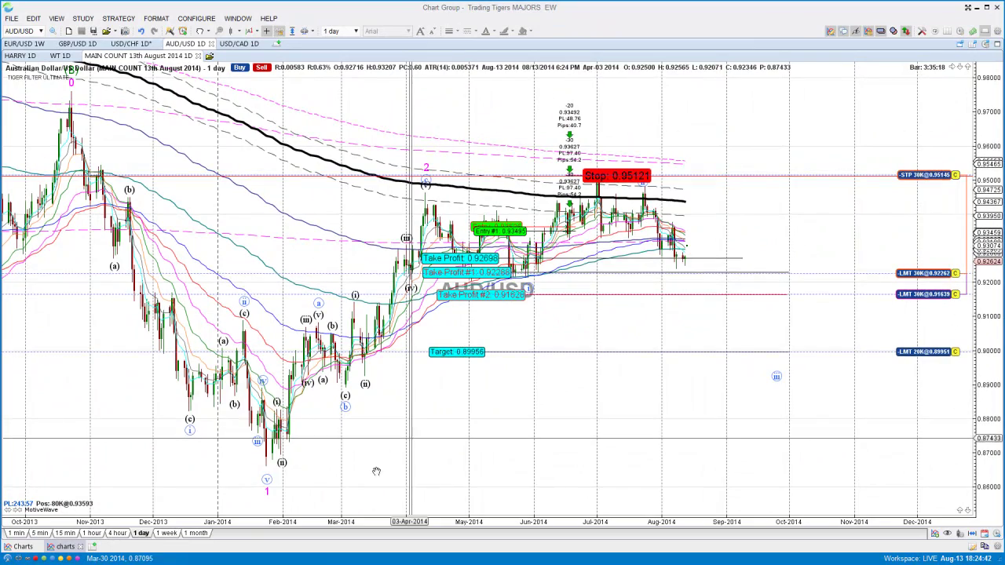
click(172, 534)
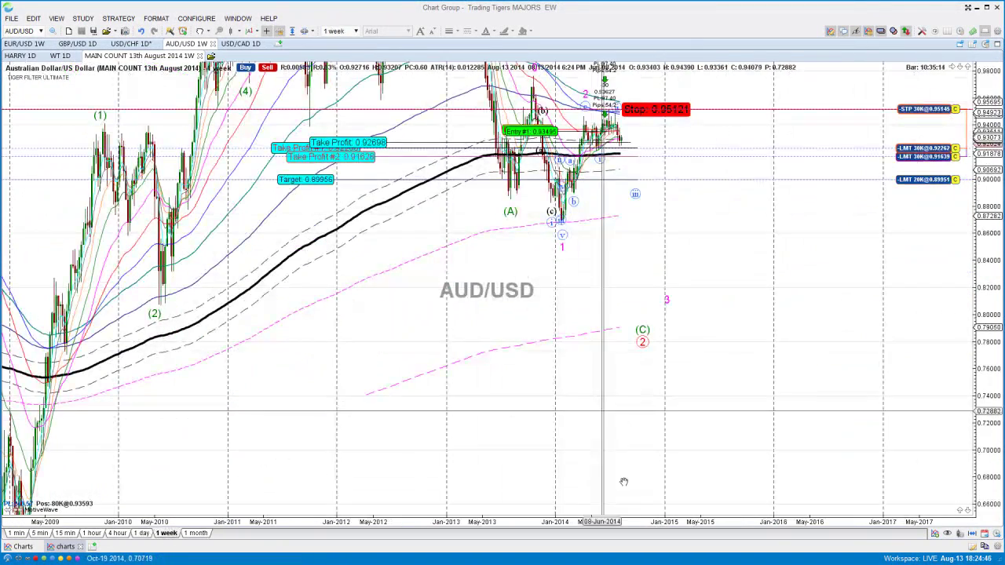
scroll(502, 428, up, 3)
drag(509, 428, 553, 514)
drag(974, 394, 973, 361)
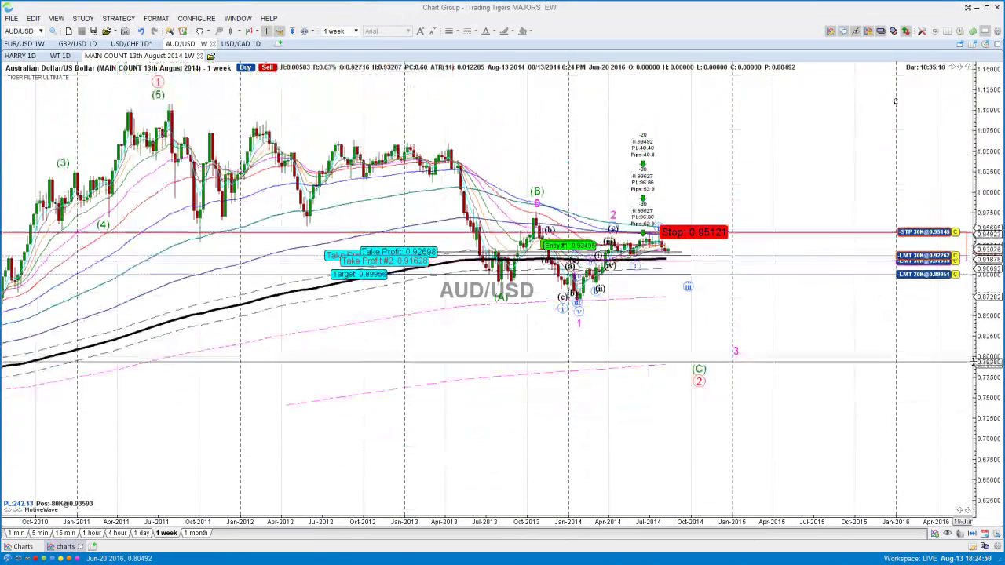
drag(326, 474, 424, 493)
Move the wave (5) and circled wave 1 endpoint of the AUD/USD weekly impulse onto the highest mid-2011 peak.
click(255, 99)
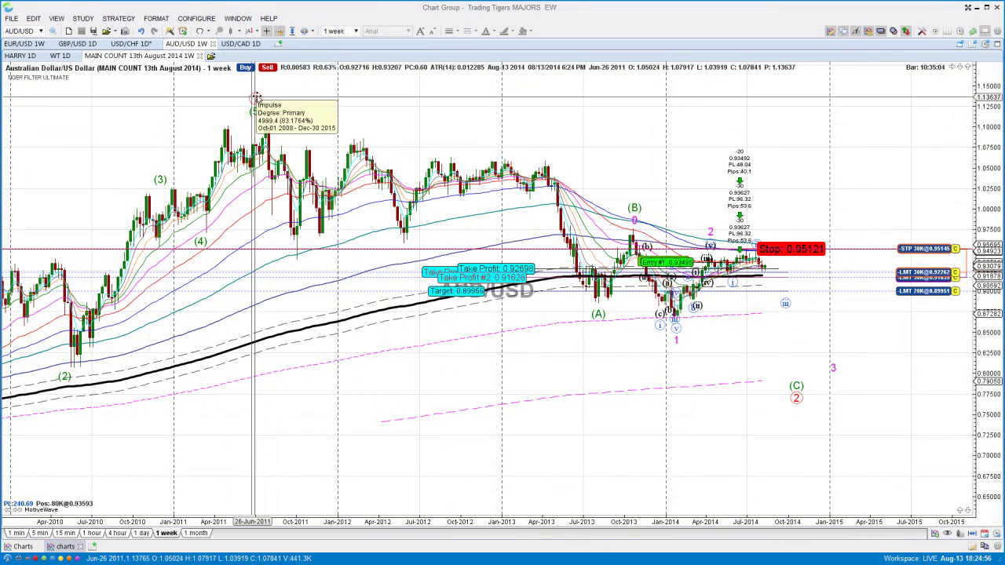
click(256, 98)
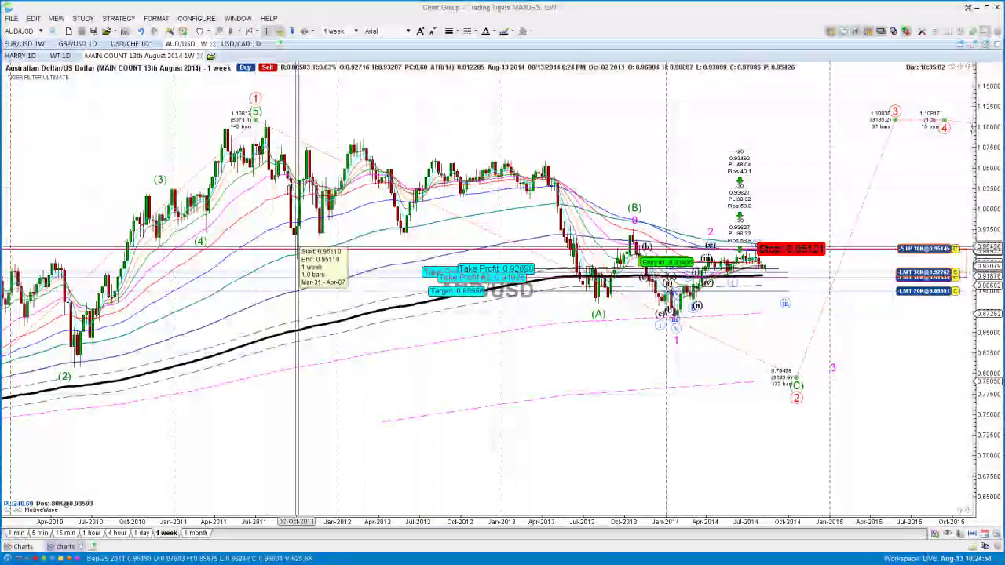
drag(255, 99, 268, 121)
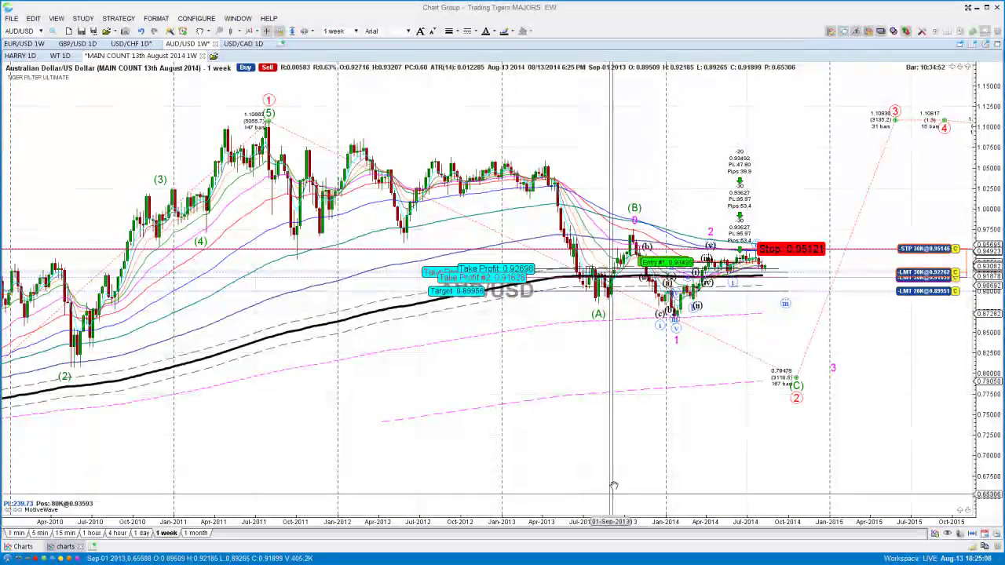
Review the weekly AUD/USD (A)-(B)-(C) correction from the October 2013 wave (B) high to projected circled wave 2.
drag(610, 478, 562, 477)
scroll(562, 477, down, 2)
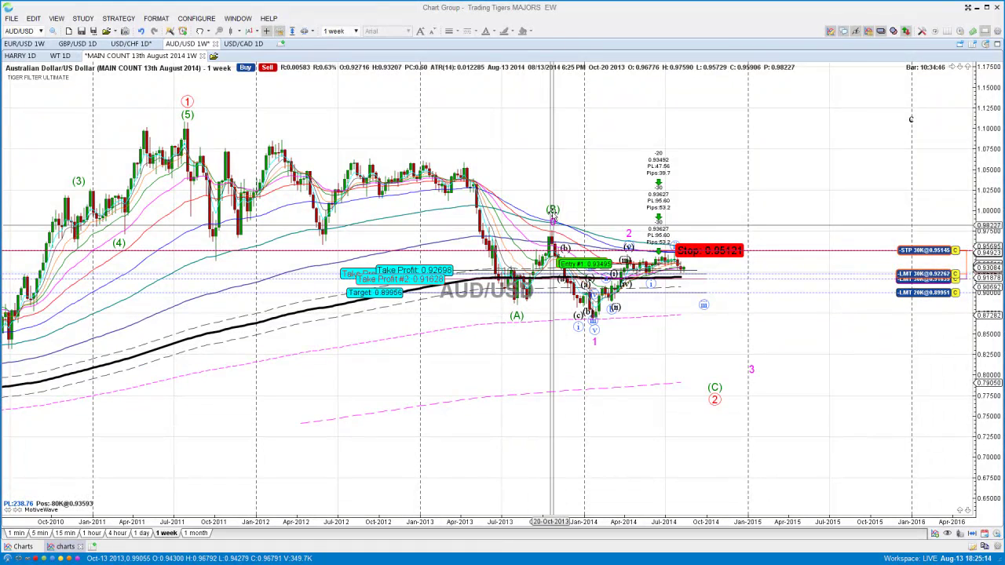
mouse_move(552, 211)
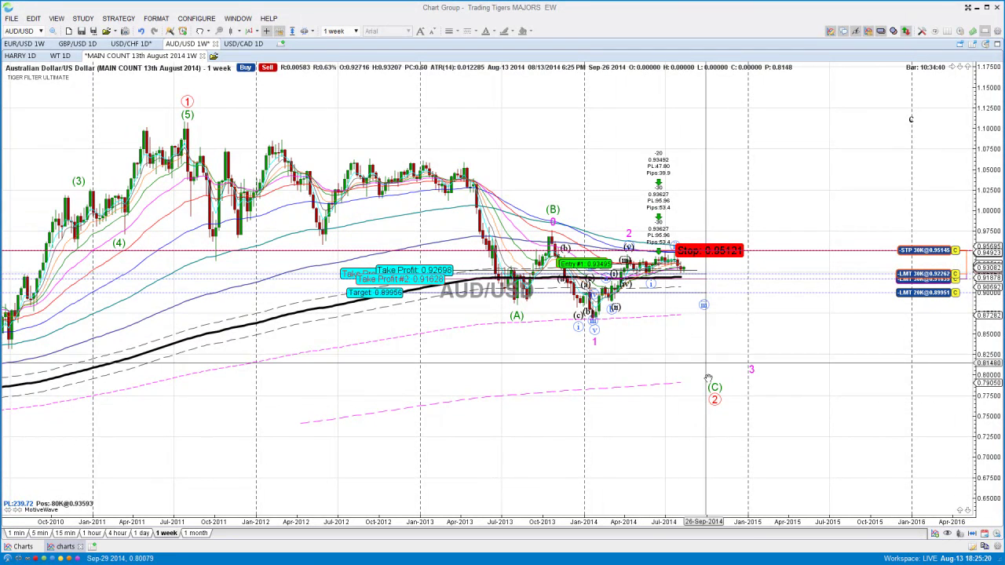
Return AUD/USD to the daily timeframe and examine wave 2, circled waves i and ii, and the entry, stop, take-profit and target levels.
click(142, 534)
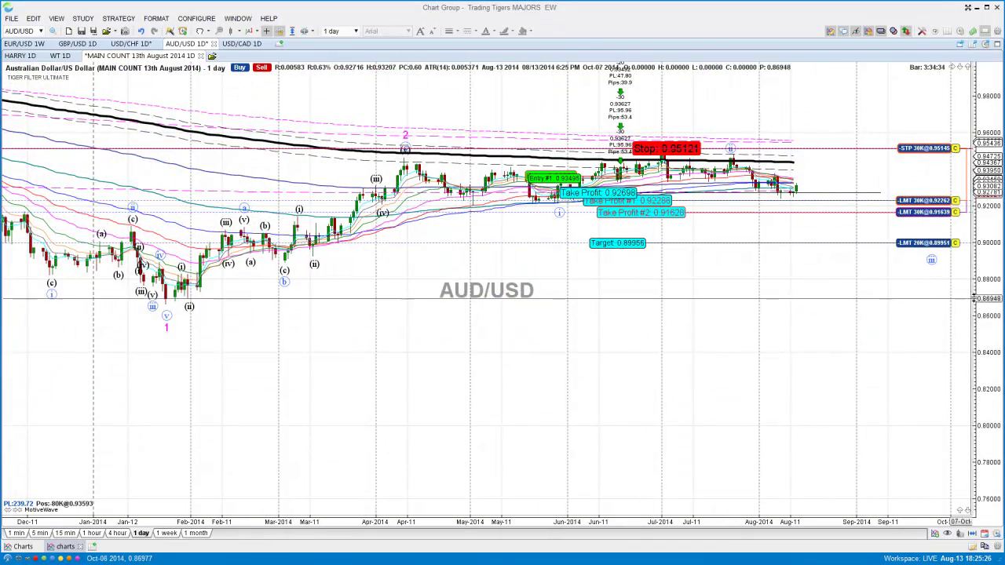
drag(976, 296, 970, 359)
drag(789, 291, 713, 501)
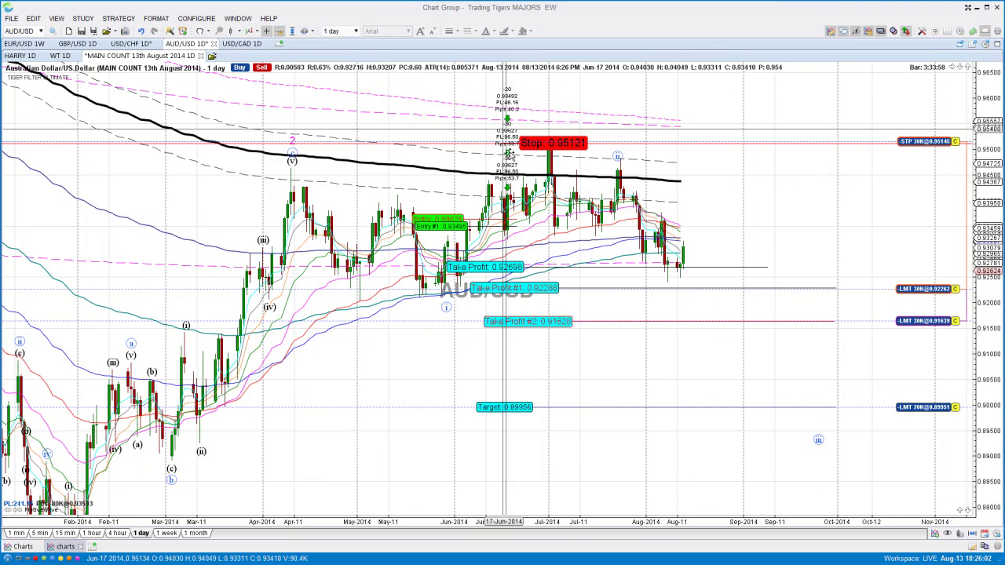
drag(623, 462, 585, 467)
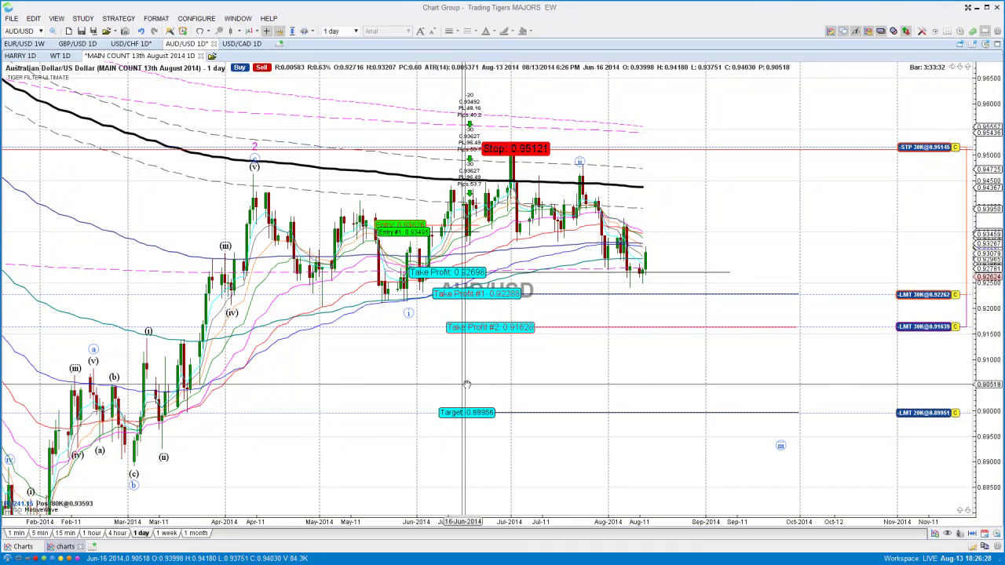
Examine the AUD/USD circled wave ii retracement levels around the July 2014 high and the take-profit levels below.
drag(325, 473, 286, 436)
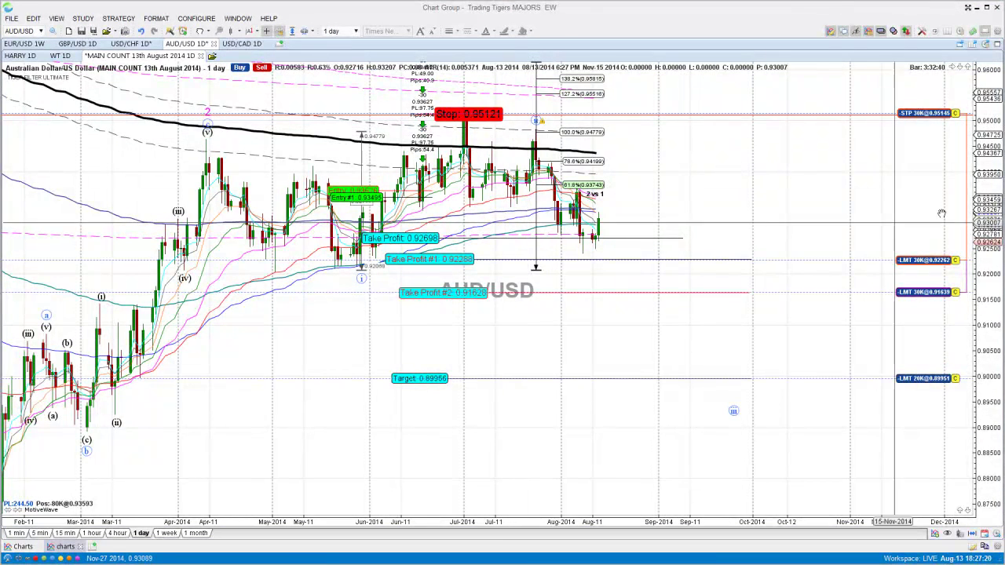
drag(976, 189, 976, 205)
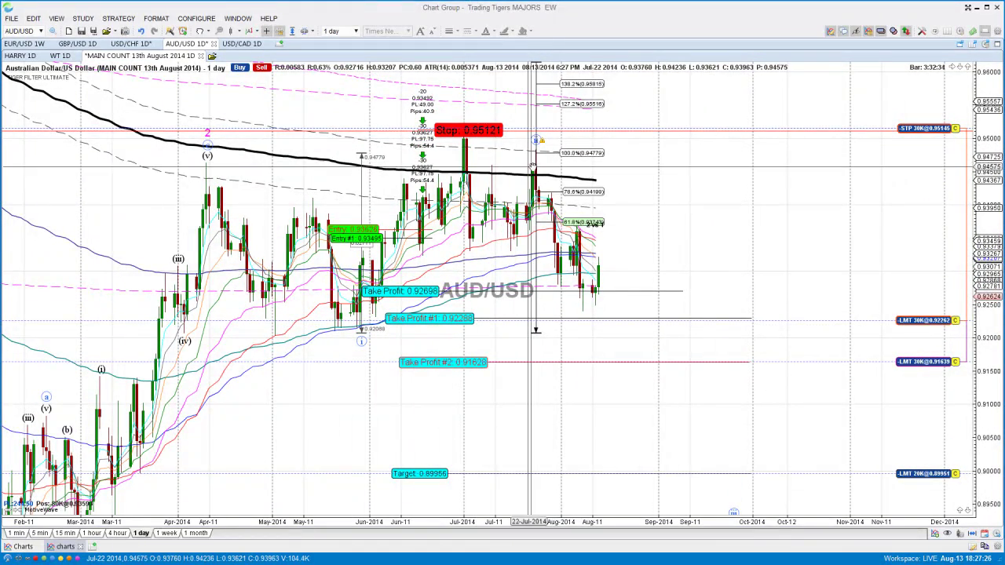
mouse_move(536, 168)
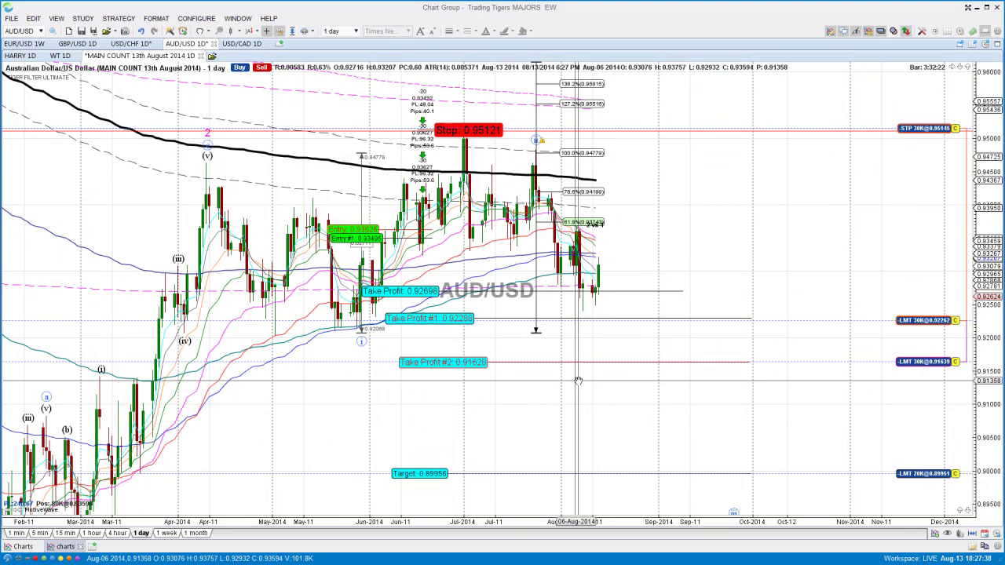
drag(394, 420, 328, 402)
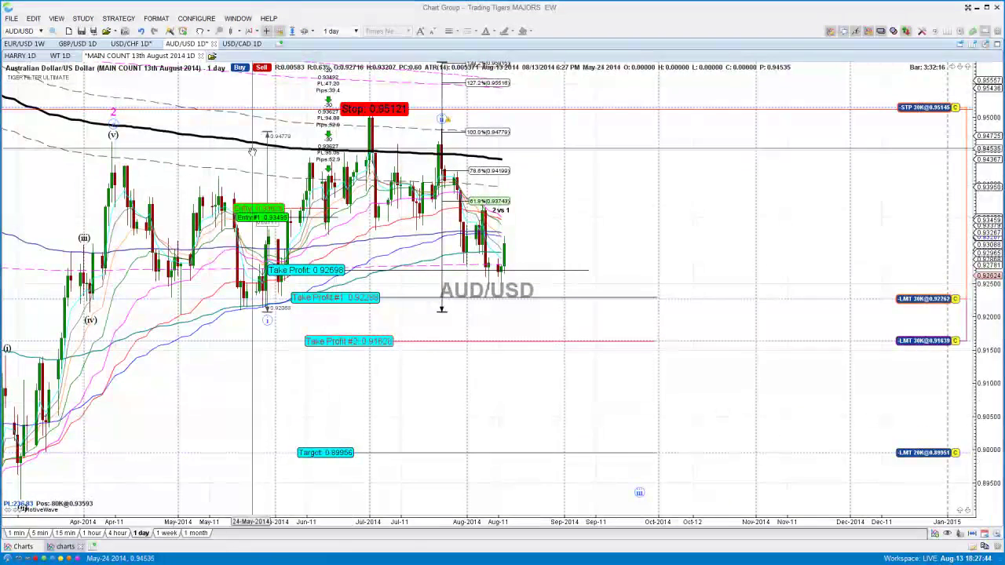
Open the USD/CAD MAIN - LARGE daily chart and review the decline from the March 2014 wave (C) high through wave 1.
click(240, 43)
drag(572, 426, 608, 490)
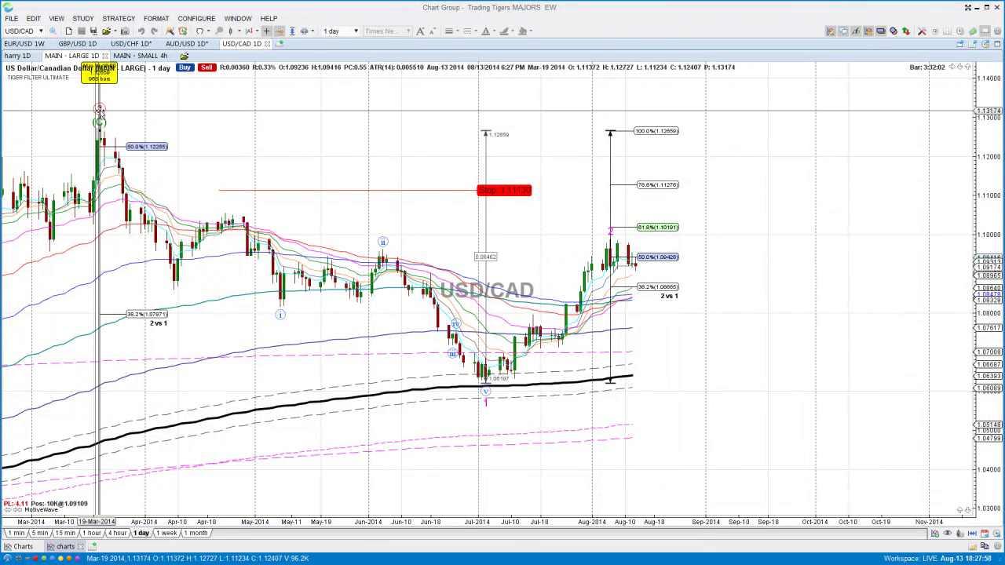
mouse_move(98, 115)
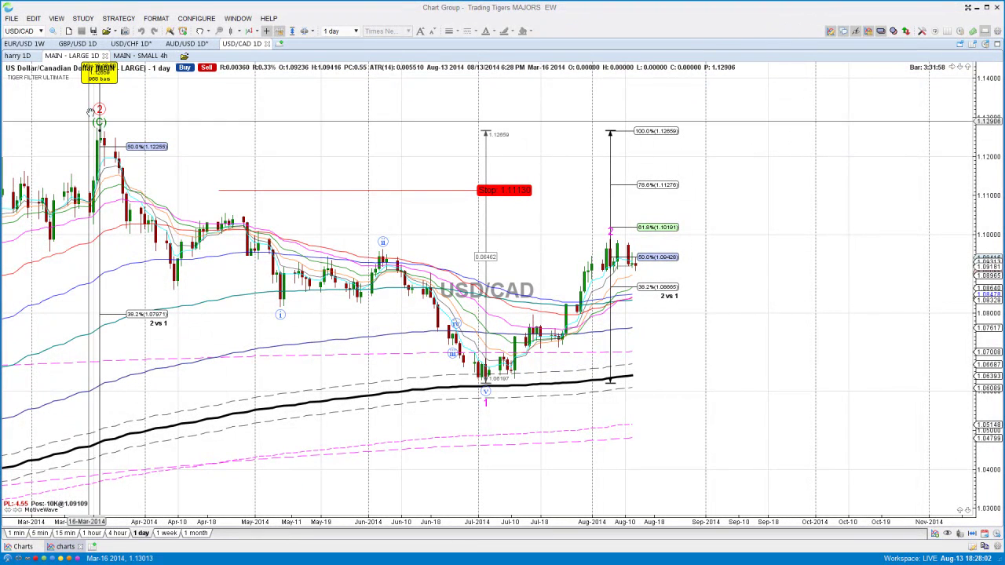
drag(161, 116, 165, 131)
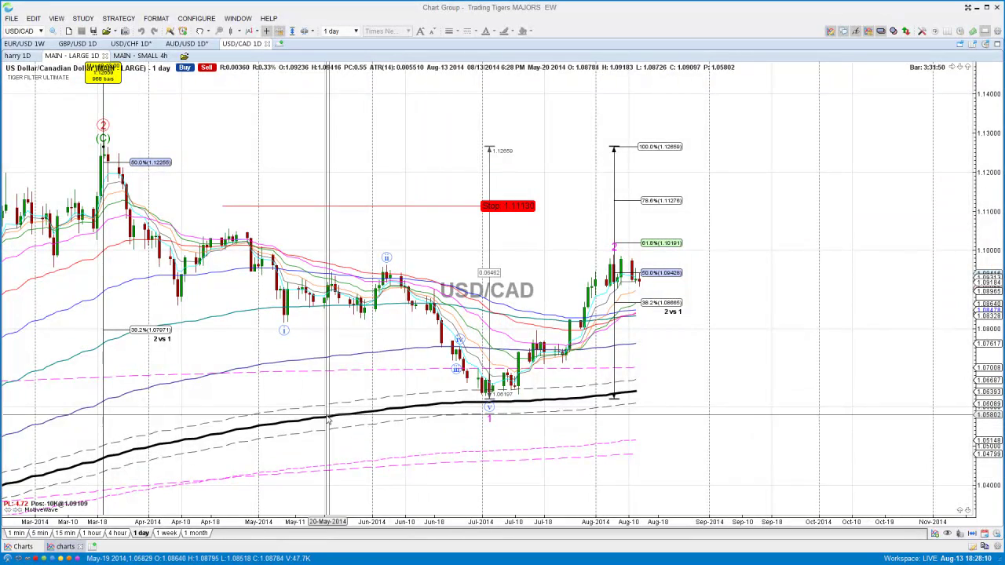
Examine the USD/CAD wave 2 retracement levels around the August 2014 high and the projection area beyond it.
drag(802, 477, 787, 462)
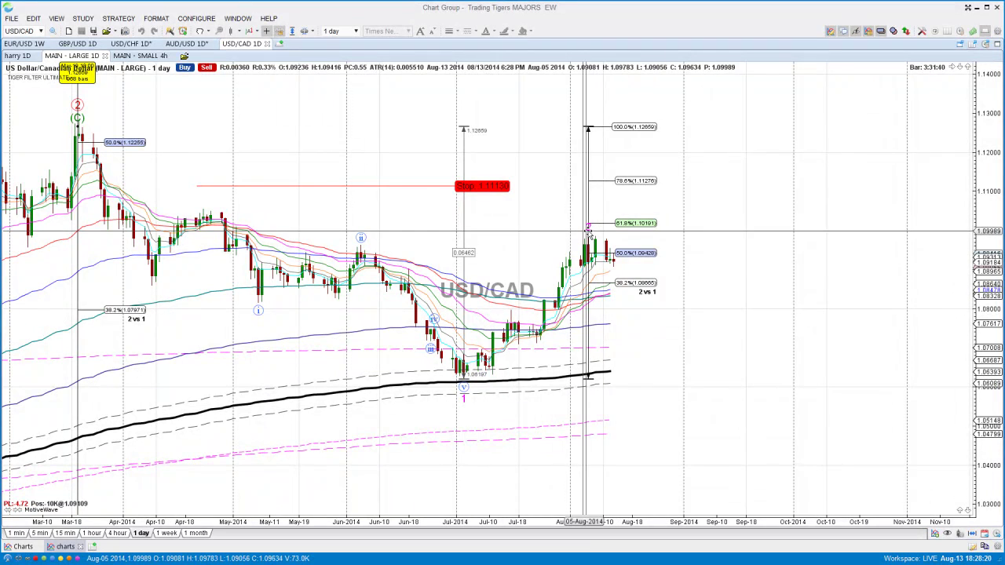
mouse_move(587, 227)
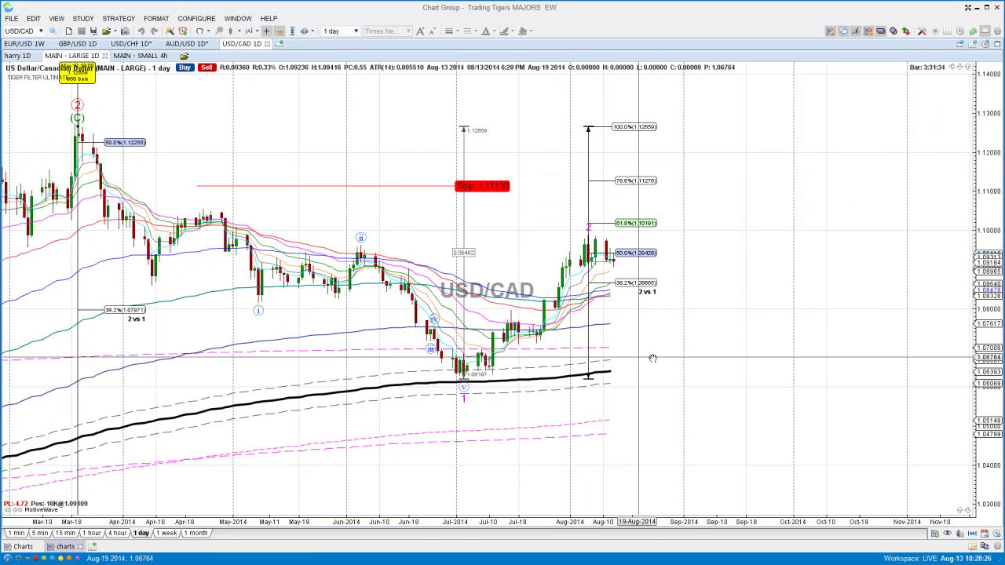
scroll(762, 292, down, 3)
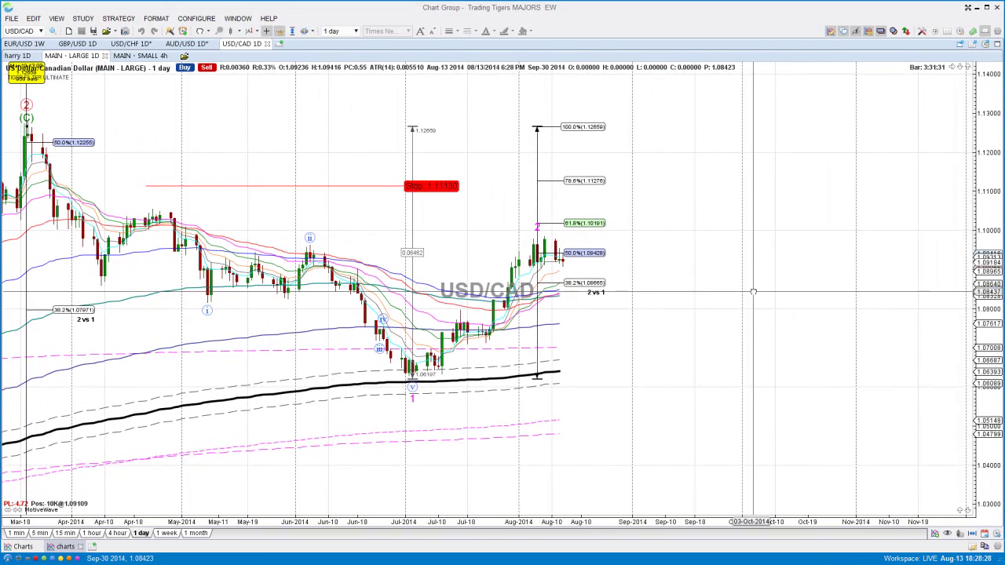